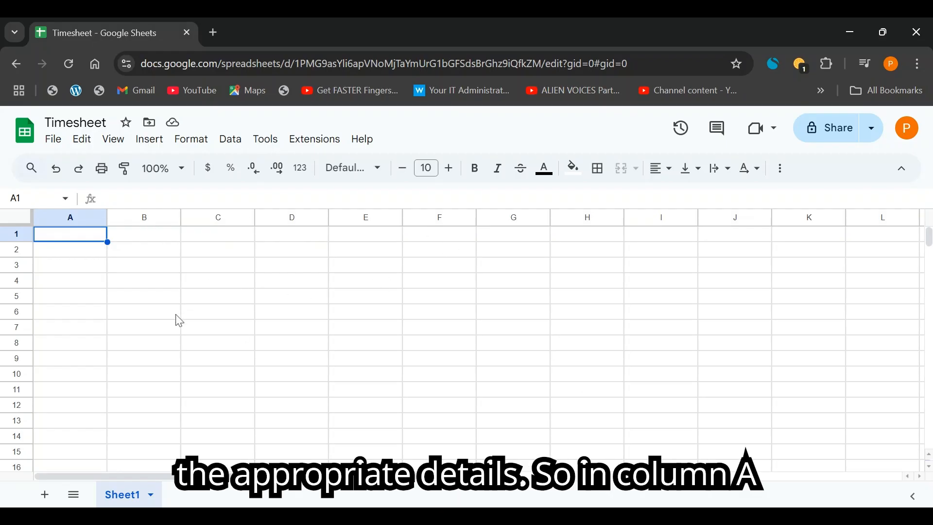
- Enter the headers Date, Start Time, End Time, Lunch Break and Working Hours in cells A1 to E1
{"action": "type", "text": "Date"}
{"action": "key", "text": "Tab"}
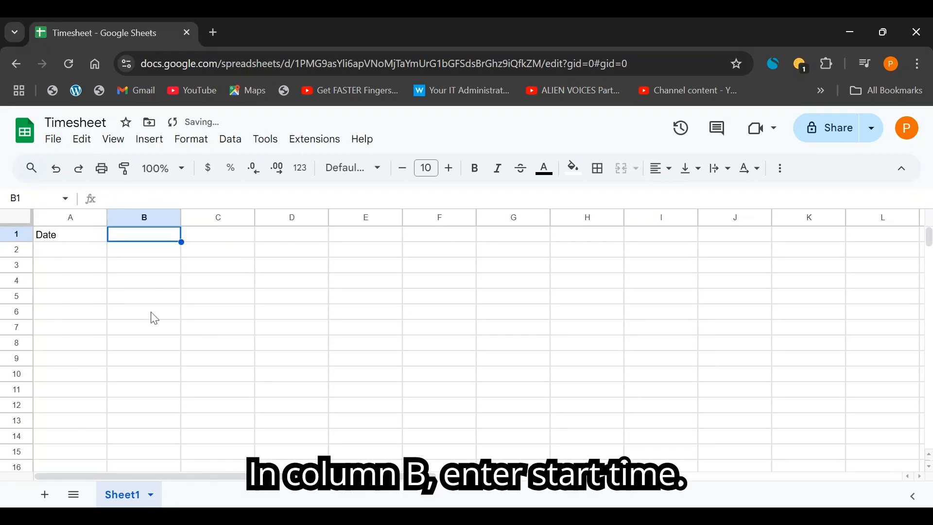
{"action": "type", "text": "Start Time"}
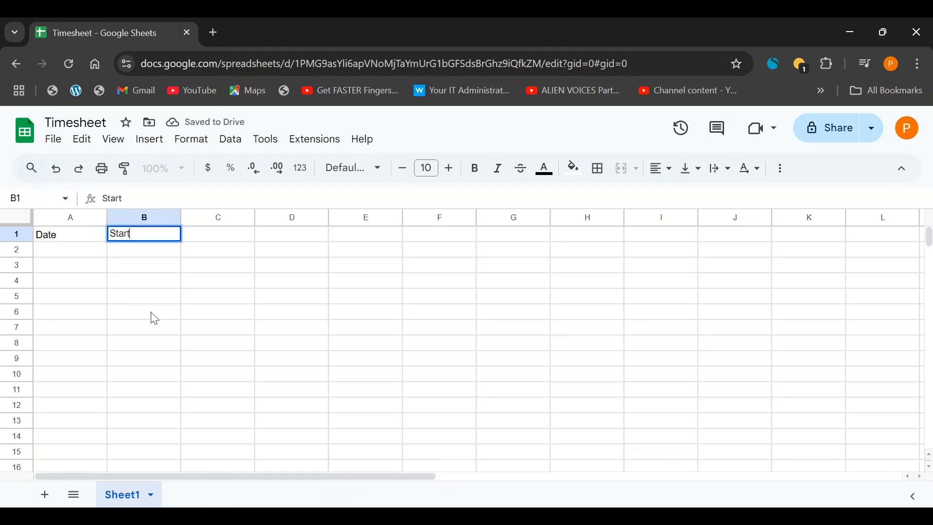
{"action": "left_click", "coordinate": [234, 245]}
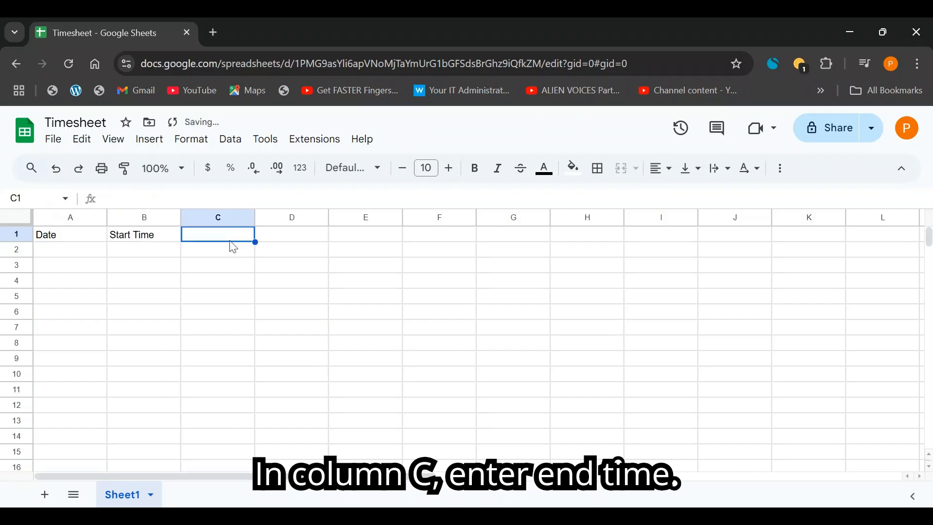
{"action": "type", "text": "End Time"}
{"action": "left_click", "coordinate": [301, 238]}
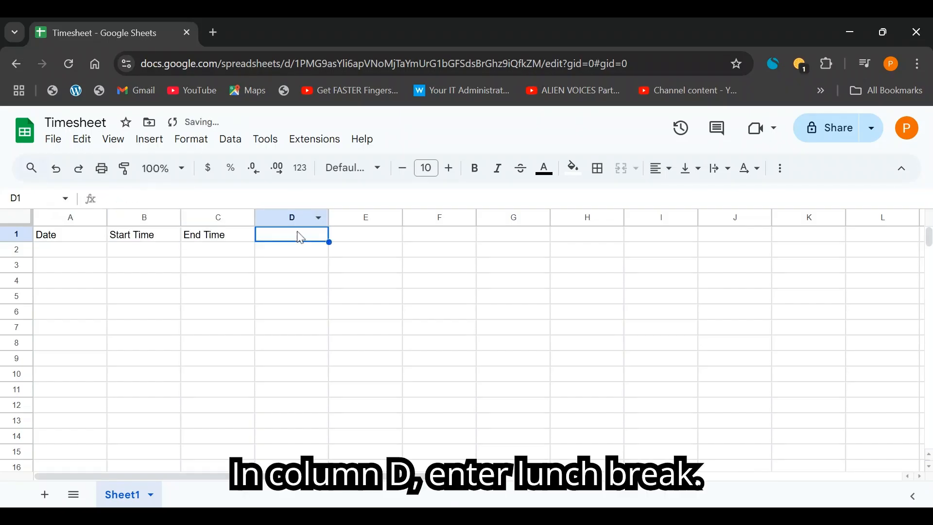
{"action": "type", "text": "Lunch Break"}
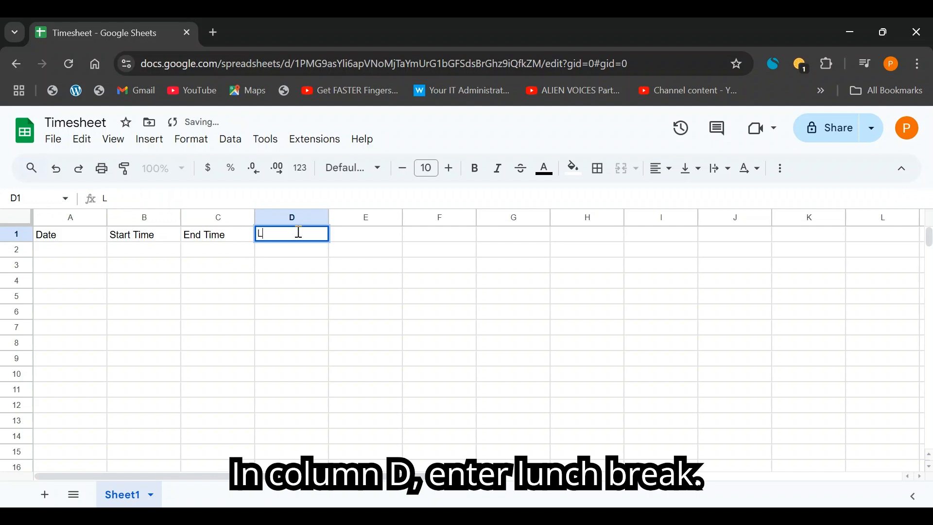
{"action": "left_click", "coordinate": [371, 239]}
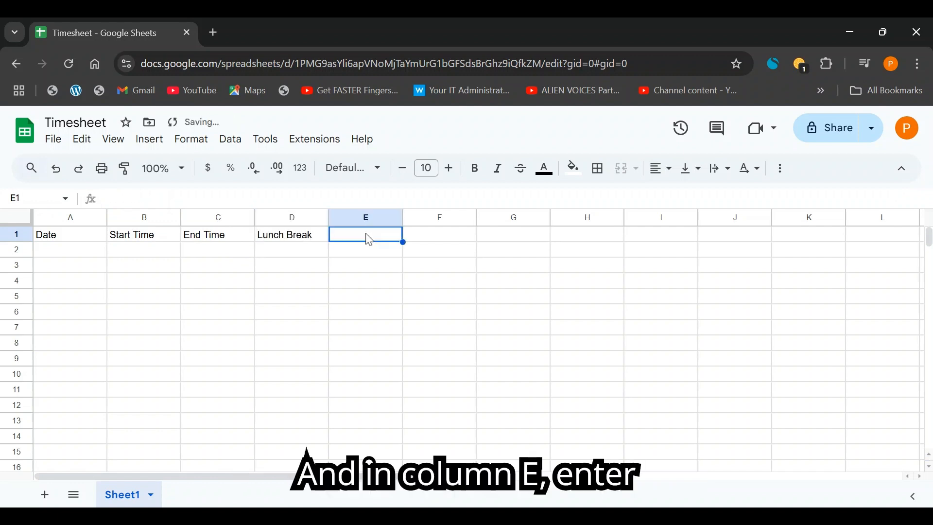
{"action": "type", "text": "Wo"}
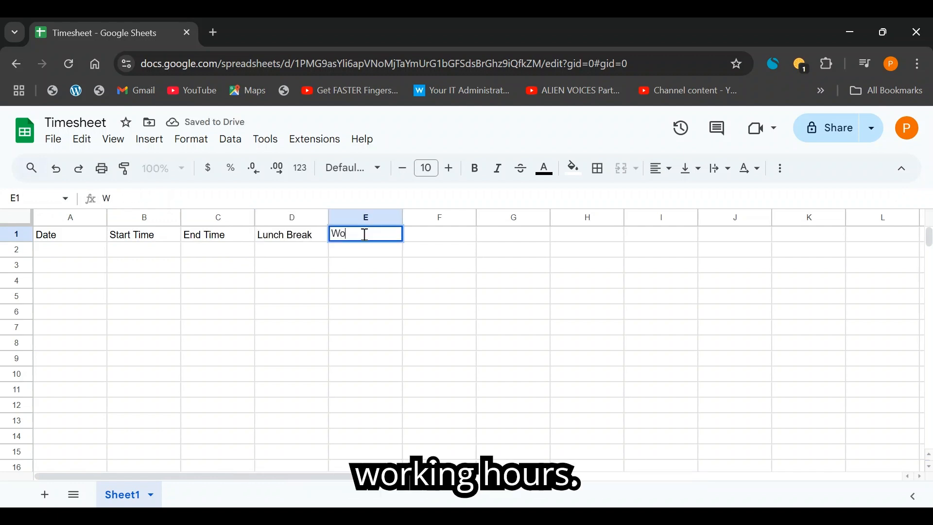
{"action": "type", "text": "rking Hours"}
- Change the header in cell E1 to Total Working Hours
{"action": "left_click", "coordinate": [341, 241]}
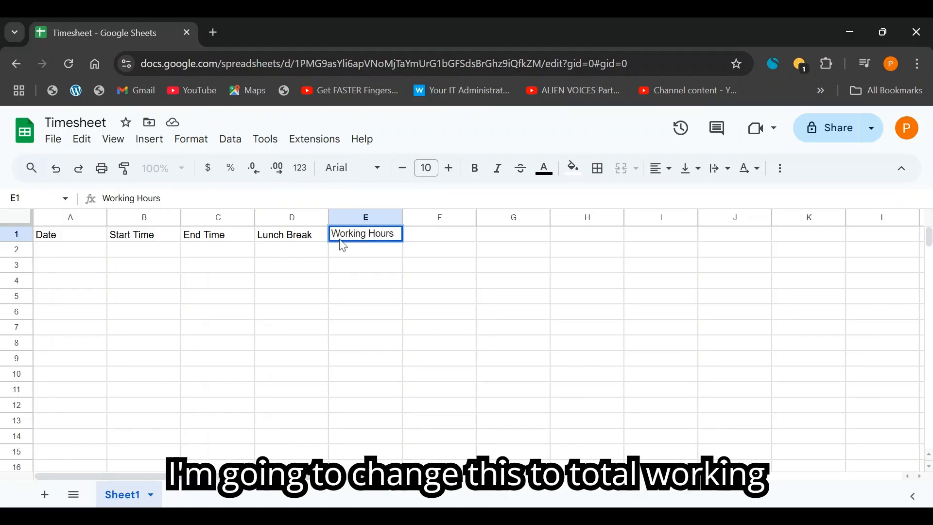
{"action": "double_click", "coordinate": [341, 240]}
{"action": "type", "text": "Total"}
{"action": "key", "text": "Return"}
- Make the header labels in A1:E1 bold and widen columns B to E
{"action": "left_click_drag", "start_coordinate": [56, 236], "coordinate": [370, 237]}
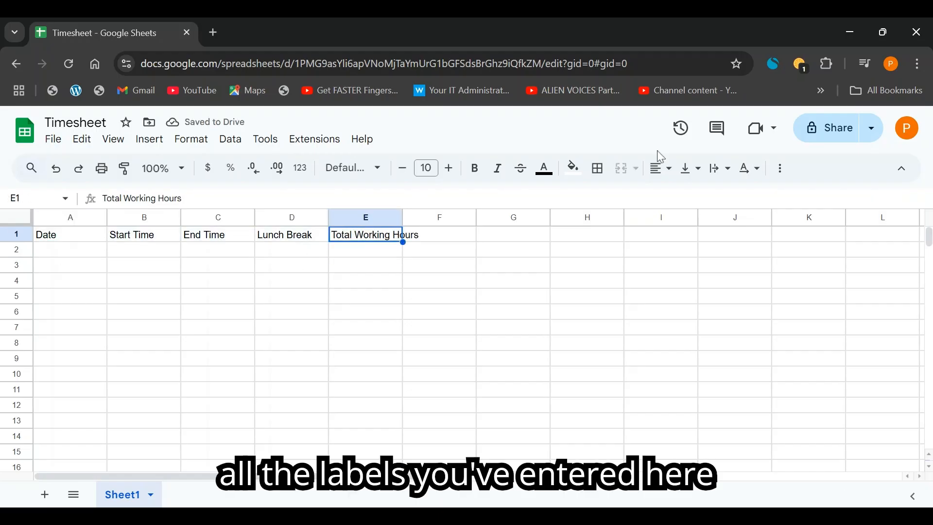
{"action": "left_click", "coordinate": [474, 170]}
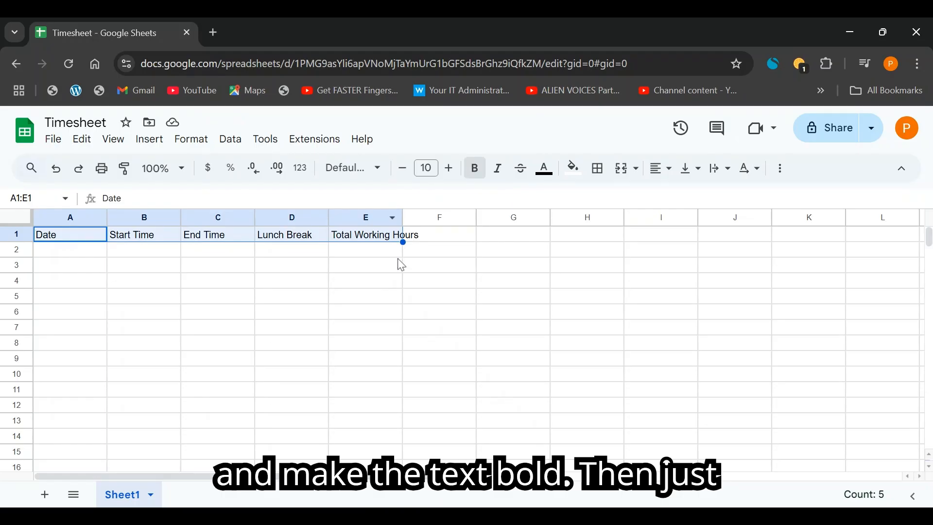
{"action": "left_click_drag", "start_coordinate": [402, 217], "coordinate": [456, 216]}
{"action": "left_click_drag", "start_coordinate": [329, 217], "coordinate": [352, 216]}
{"action": "left_click_drag", "start_coordinate": [258, 217], "coordinate": [268, 217]}
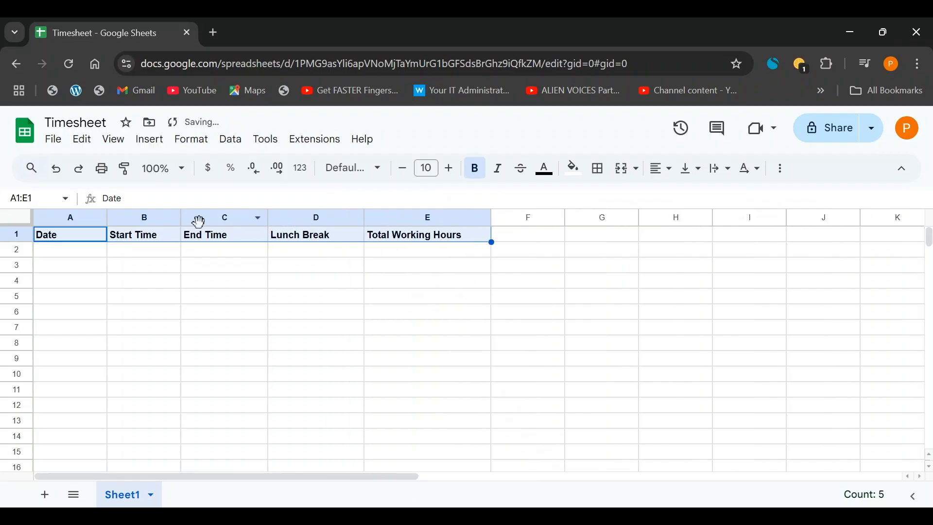
{"action": "left_click_drag", "start_coordinate": [181, 216], "coordinate": [199, 216]}
- Center the header text in A1:E1 horizontally
{"action": "left_click_drag", "start_coordinate": [73, 243], "coordinate": [423, 235]}
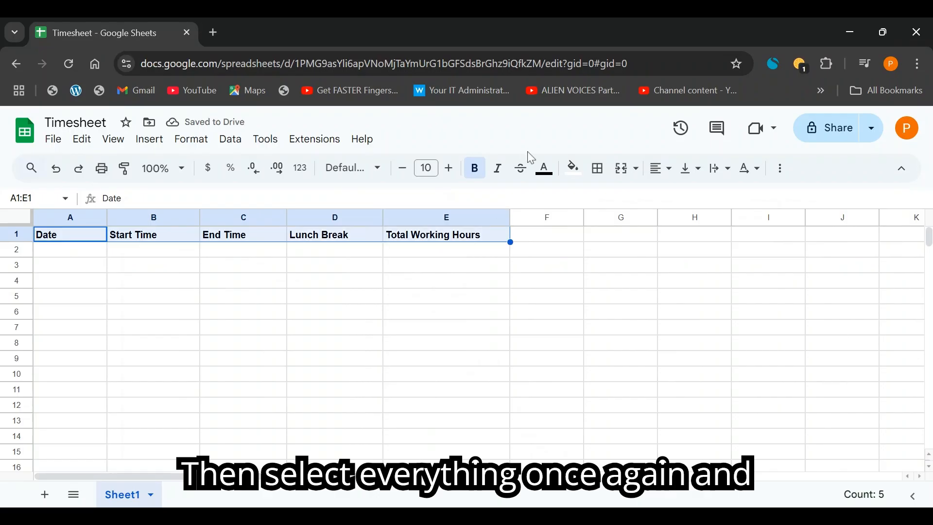
{"action": "left_click", "coordinate": [661, 168]}
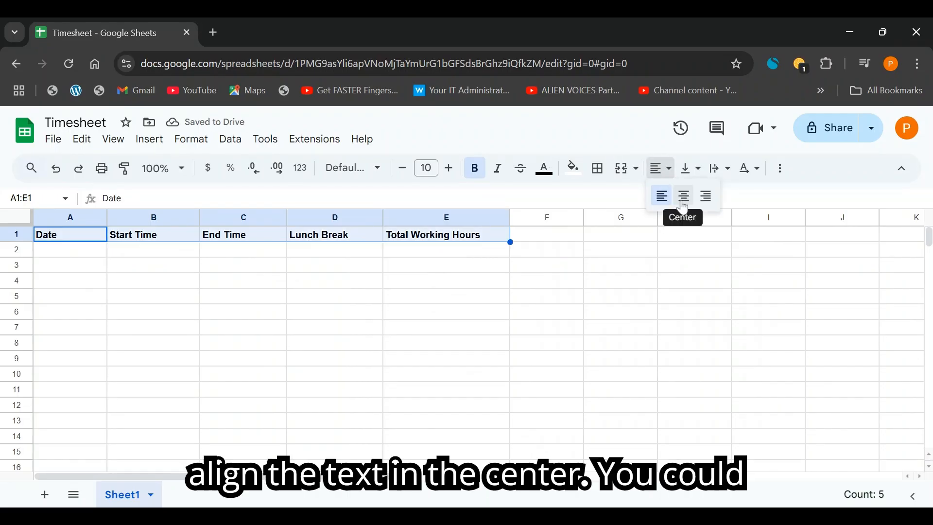
{"action": "left_click", "coordinate": [684, 205]}
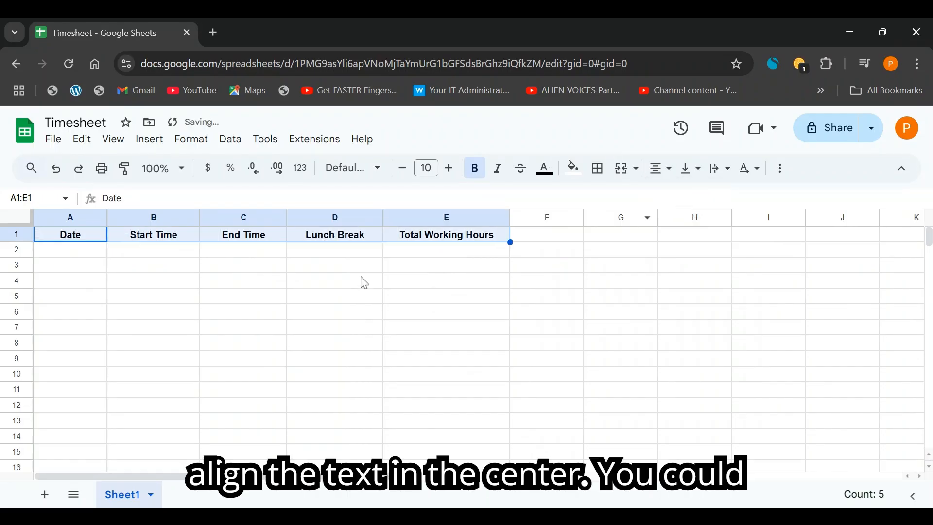
- Give the header row A1:E1 an outer border and a light green fill
{"action": "left_click", "coordinate": [595, 170]}
{"action": "left_click", "coordinate": [704, 199]}
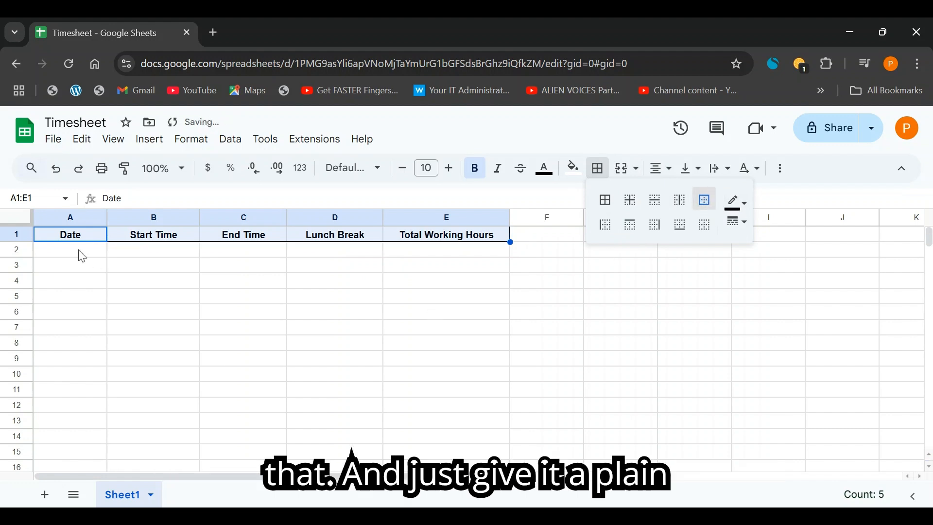
{"action": "left_click", "coordinate": [573, 168]}
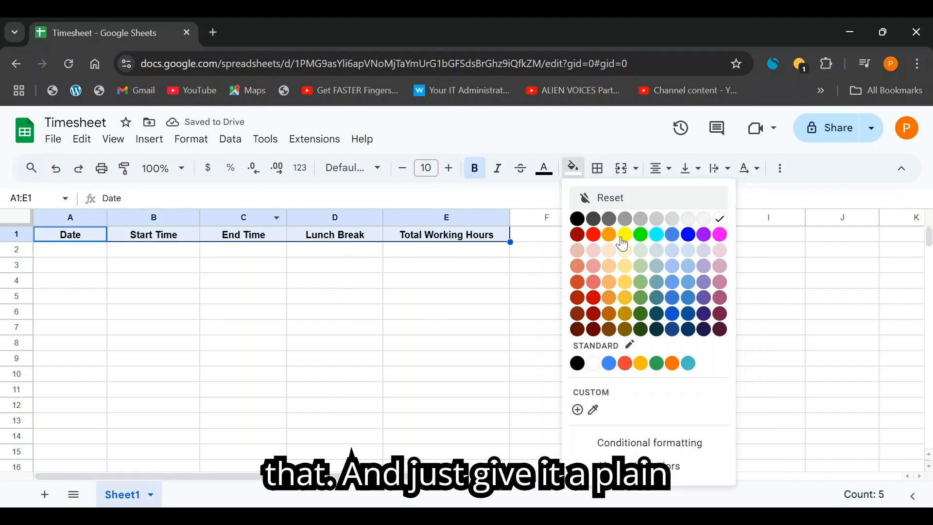
{"action": "left_click", "coordinate": [642, 268]}
- Add a data validation rule to A2:A12 that accepts only valid dates and rejects invalid input
{"action": "left_click", "coordinate": [80, 250]}
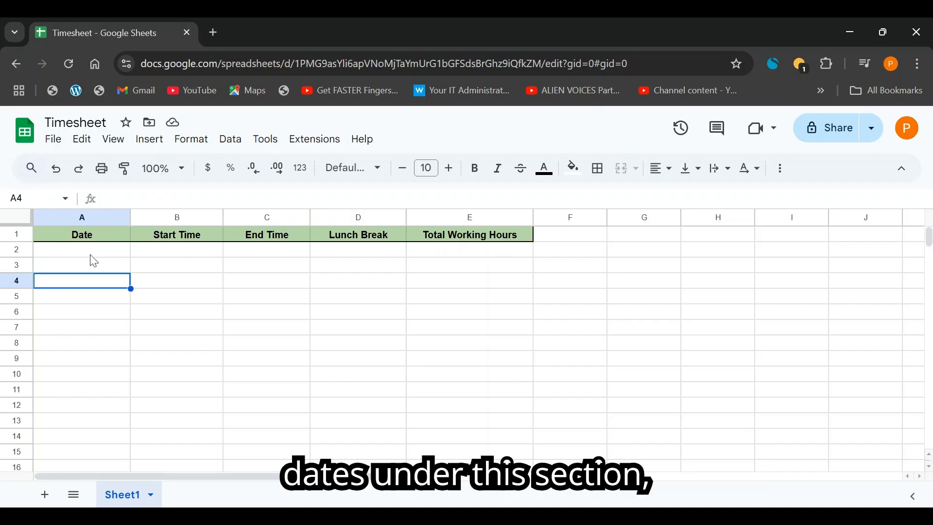
{"action": "left_click_drag", "start_coordinate": [91, 253], "coordinate": [79, 411]}
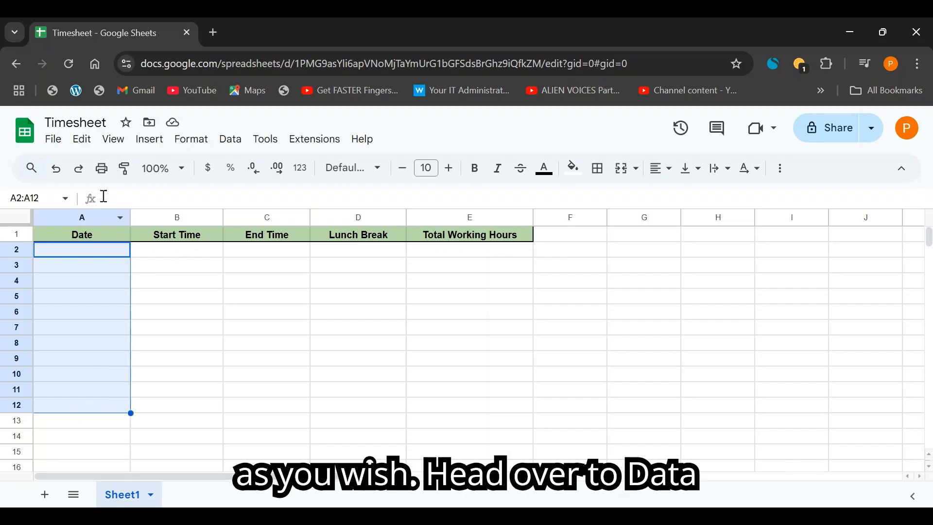
{"action": "left_click", "coordinate": [230, 141]}
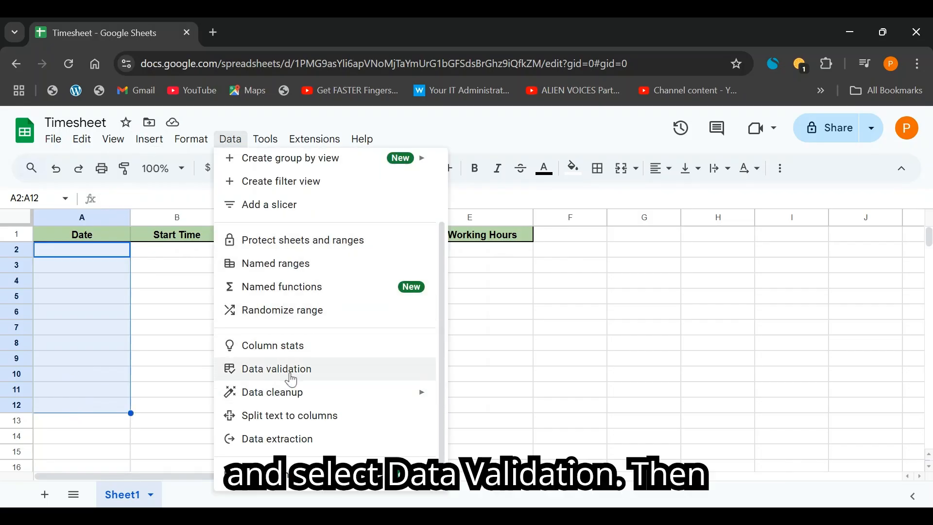
{"action": "left_click", "coordinate": [323, 371]}
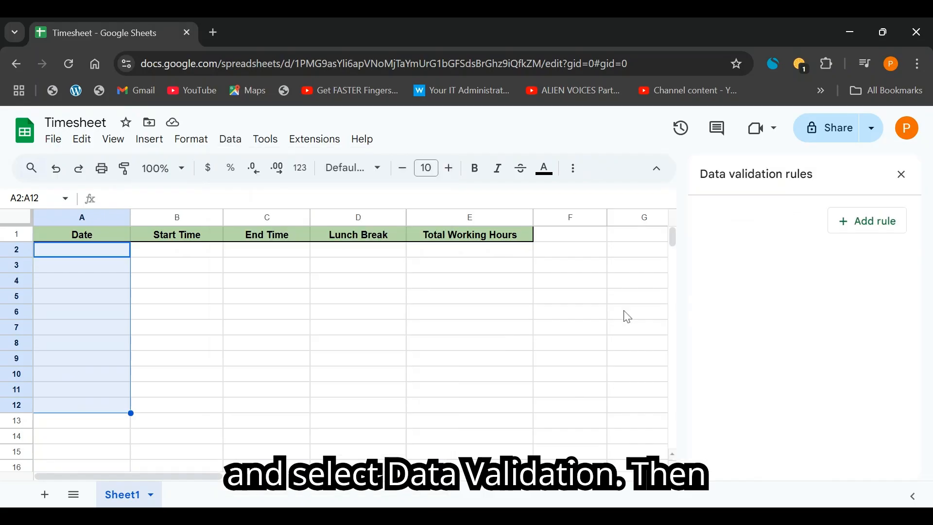
{"action": "left_click", "coordinate": [860, 232]}
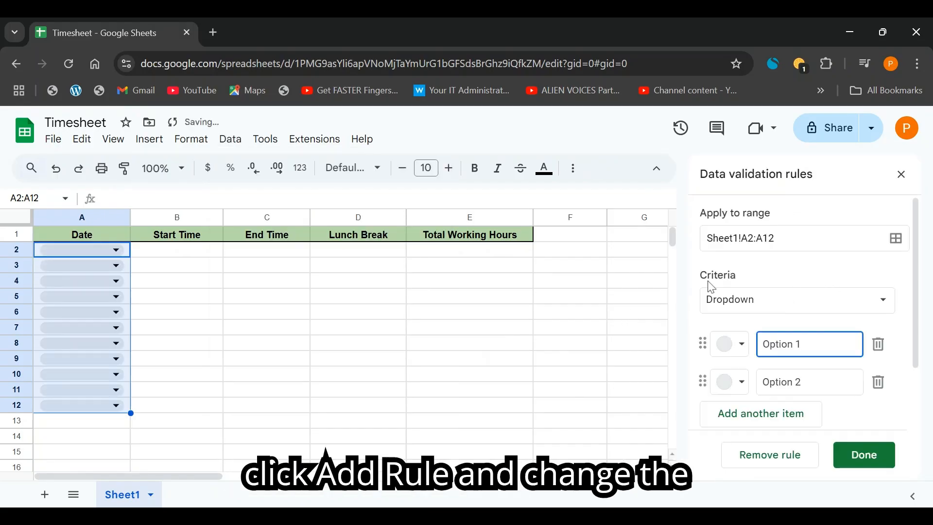
{"action": "left_click", "coordinate": [743, 310]}
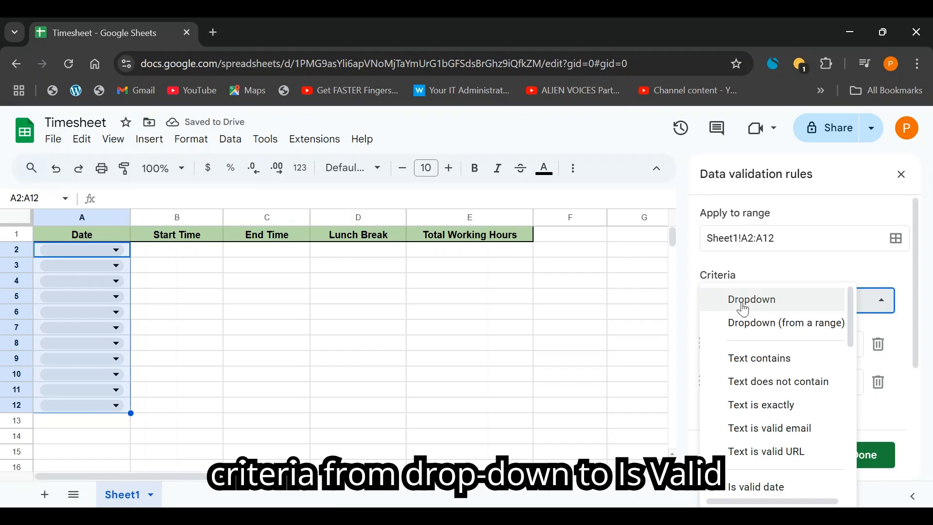
{"action": "scroll", "coordinate": [763, 389], "scroll_direction": "down", "scroll_amount": 3}
{"action": "left_click", "coordinate": [739, 340]}
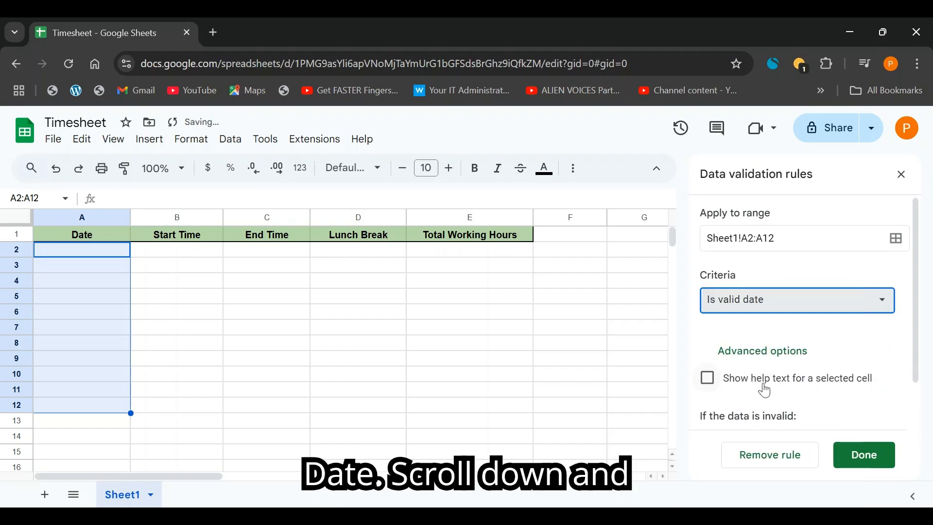
{"action": "scroll", "coordinate": [764, 384], "scroll_direction": "down", "scroll_amount": 1}
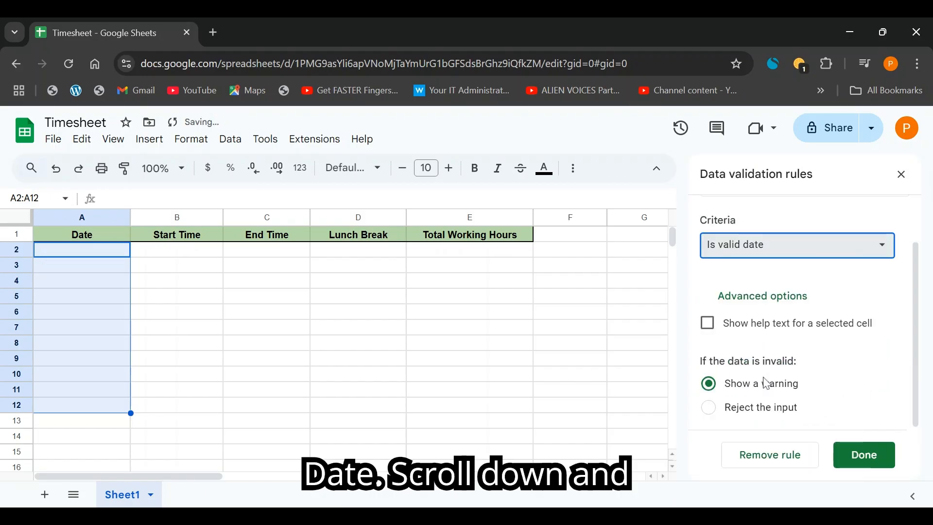
{"action": "left_click", "coordinate": [713, 410]}
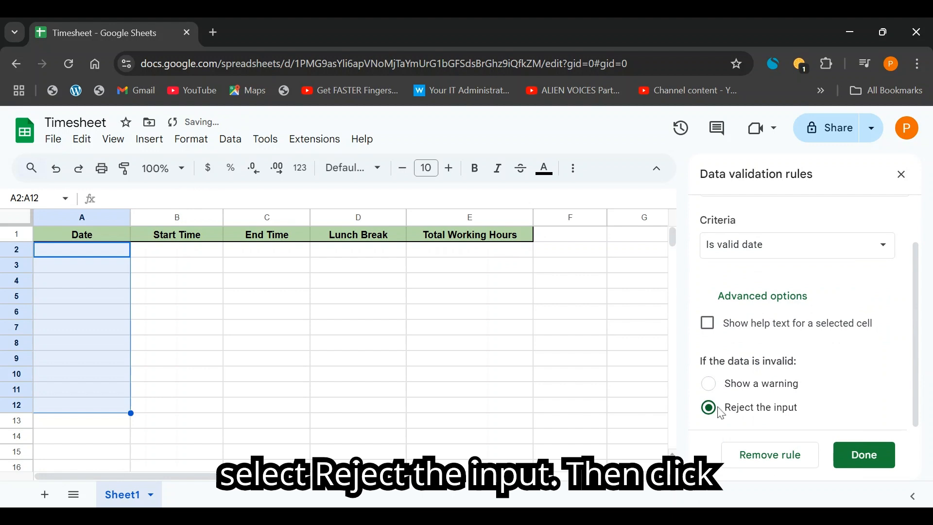
{"action": "left_click", "coordinate": [865, 455]}
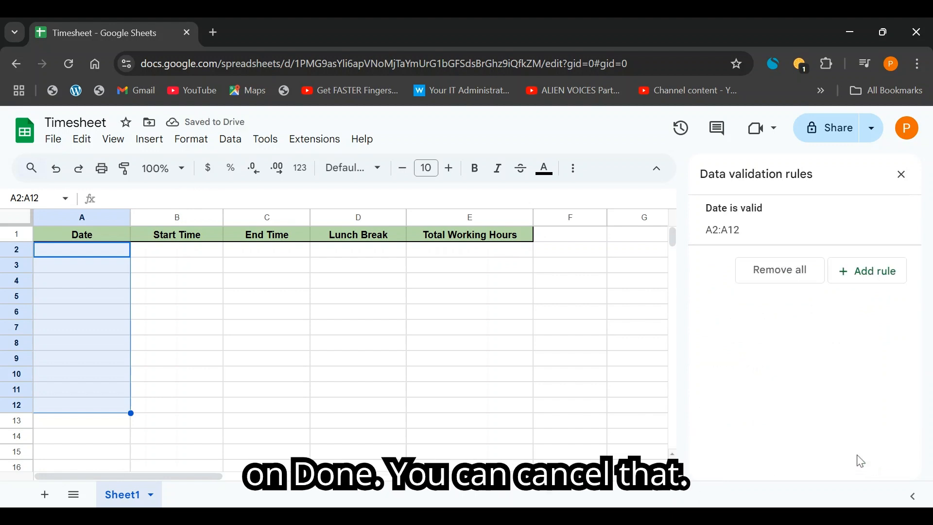
{"action": "left_click", "coordinate": [902, 176]}
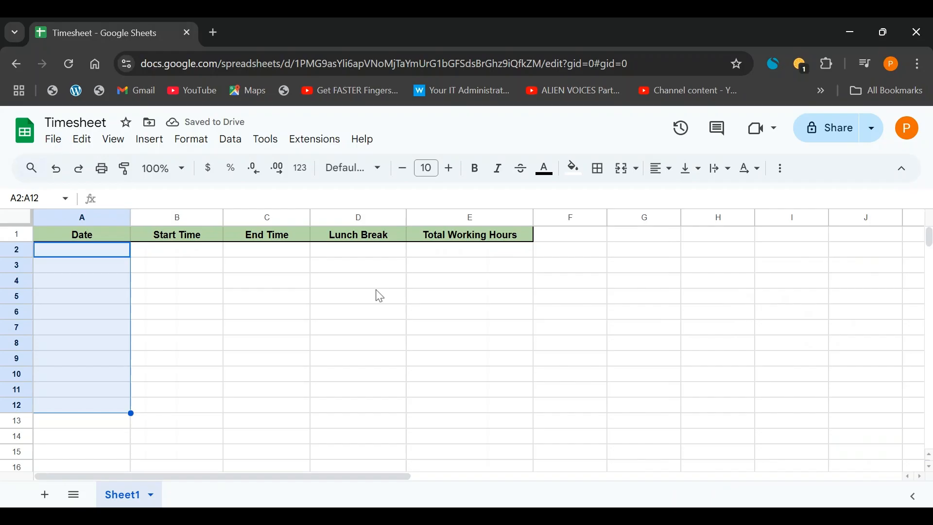
- Enter the date 1/21/2025 in cell A2 using the date picker
{"action": "left_click", "coordinate": [52, 251]}
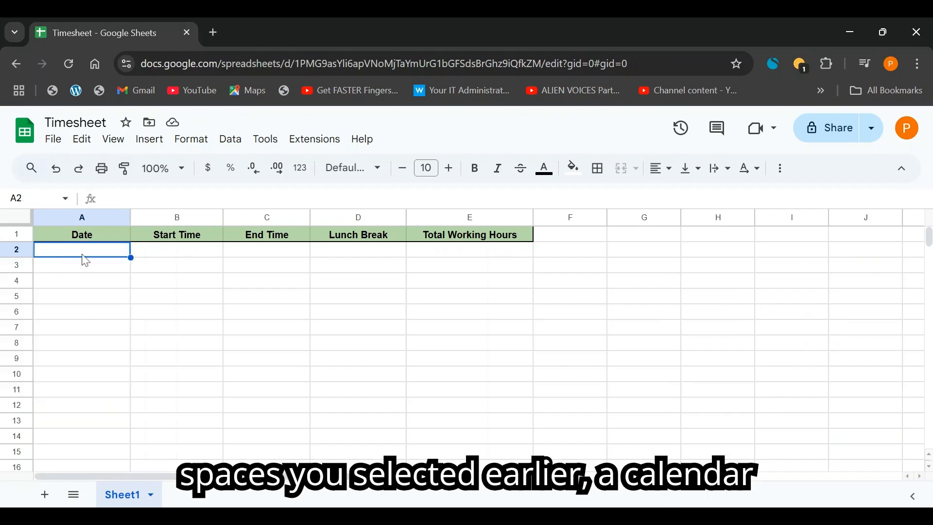
{"action": "double_click", "coordinate": [83, 253]}
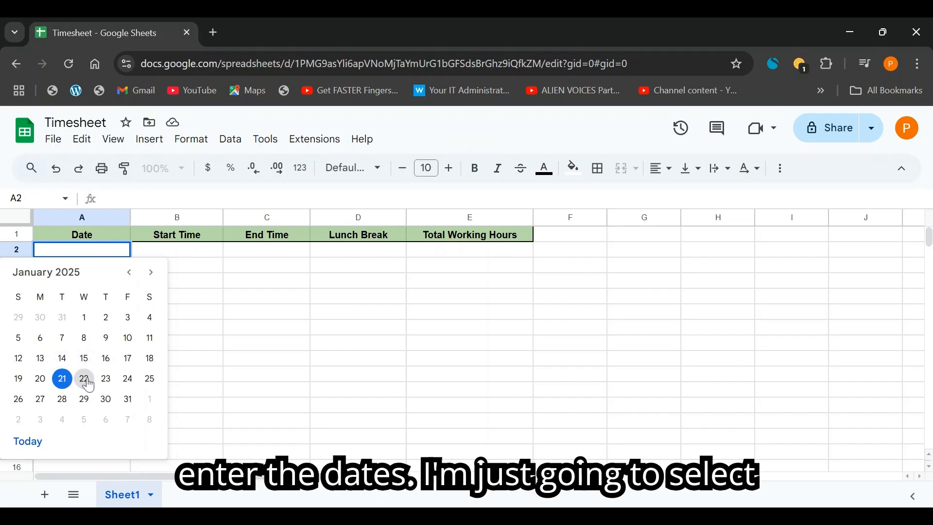
{"action": "left_click", "coordinate": [62, 379]}
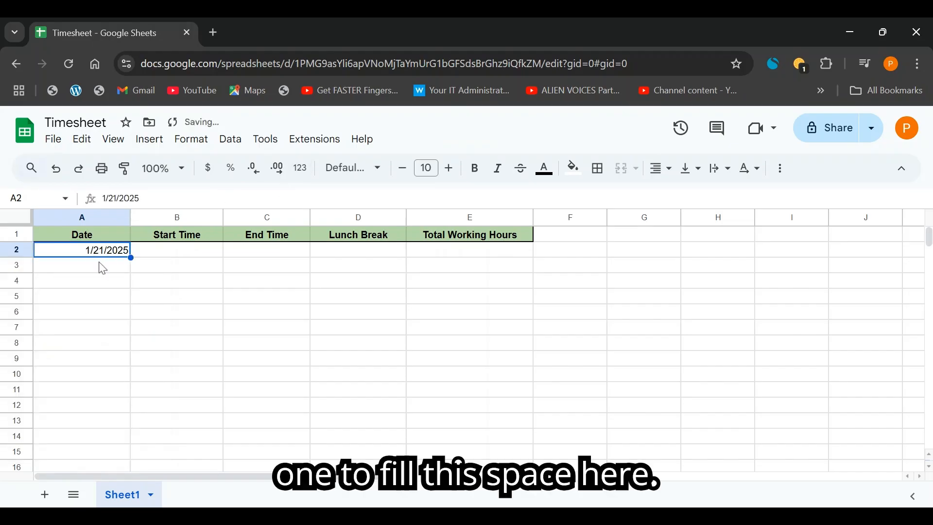
- Enter a start time of 10:00 in B2 and an end time of 12:00 in C2
{"action": "left_click", "coordinate": [153, 257]}
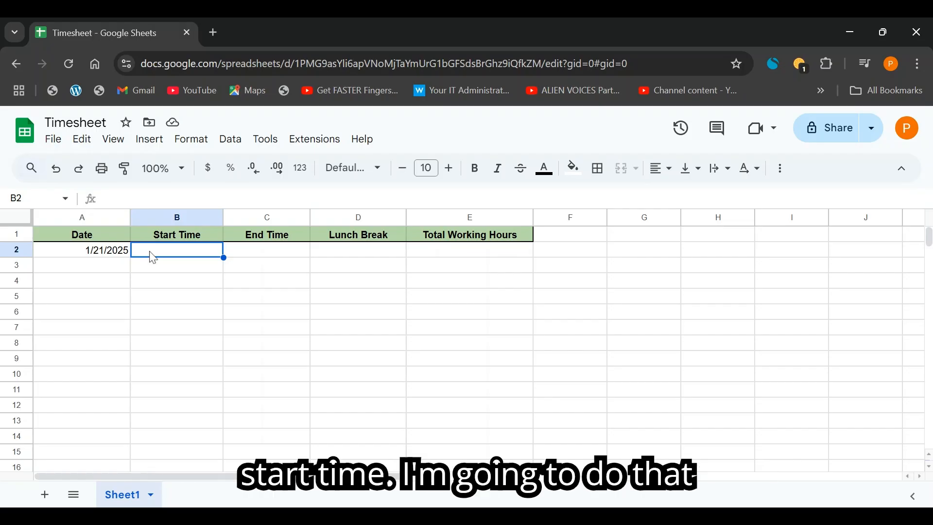
{"action": "type", "text": "10:00"}
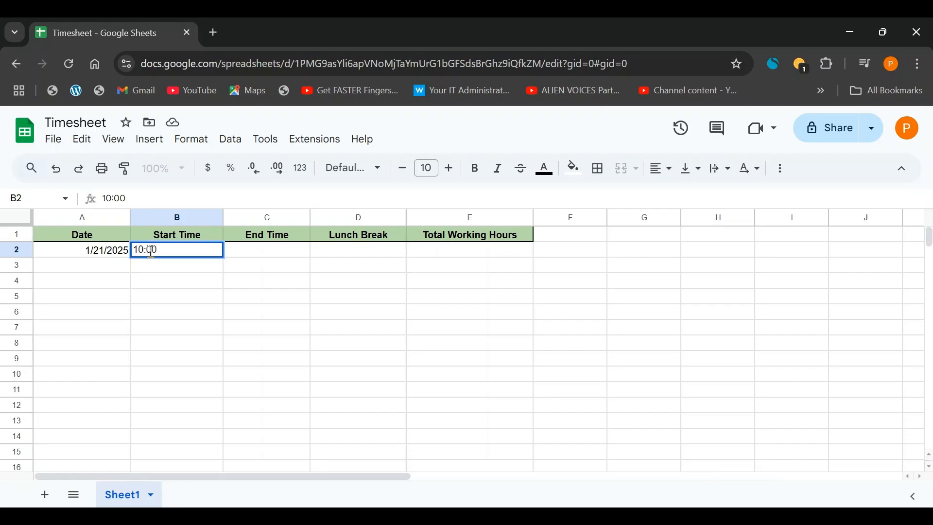
{"action": "left_click", "coordinate": [255, 252]}
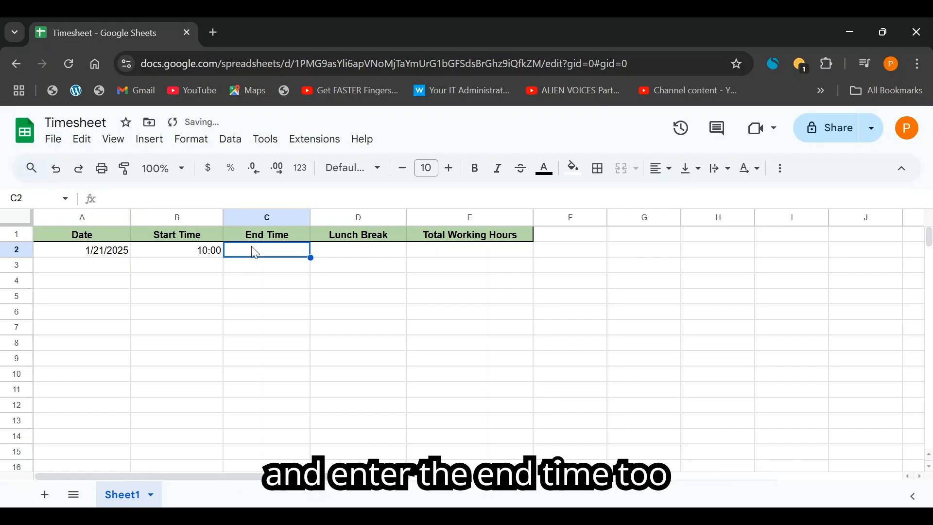
{"action": "type", "text": "12:00"}
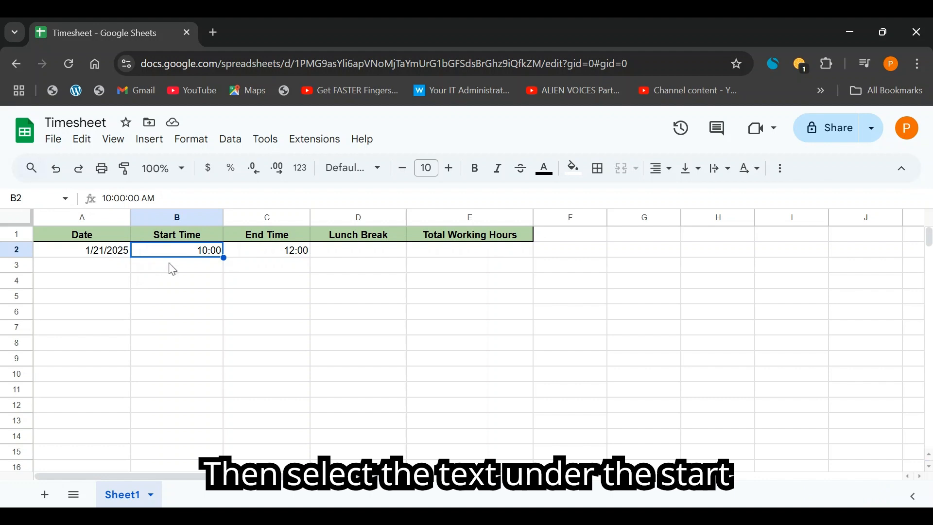
- Apply the Time number format to the start time in cell B2
{"action": "left_click", "coordinate": [192, 145]}
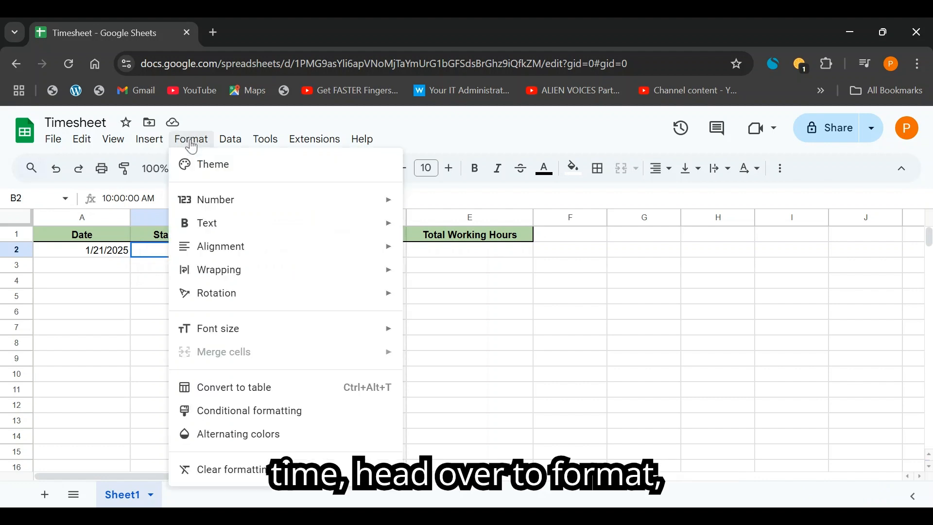
{"action": "mouse_move", "coordinate": [244, 204]}
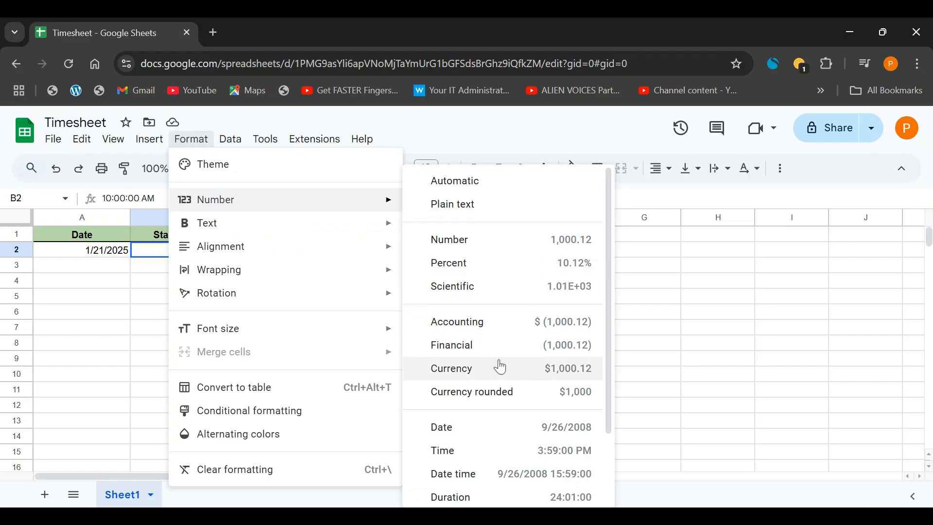
{"action": "scroll", "coordinate": [501, 367], "scroll_direction": "down", "scroll_amount": 2}
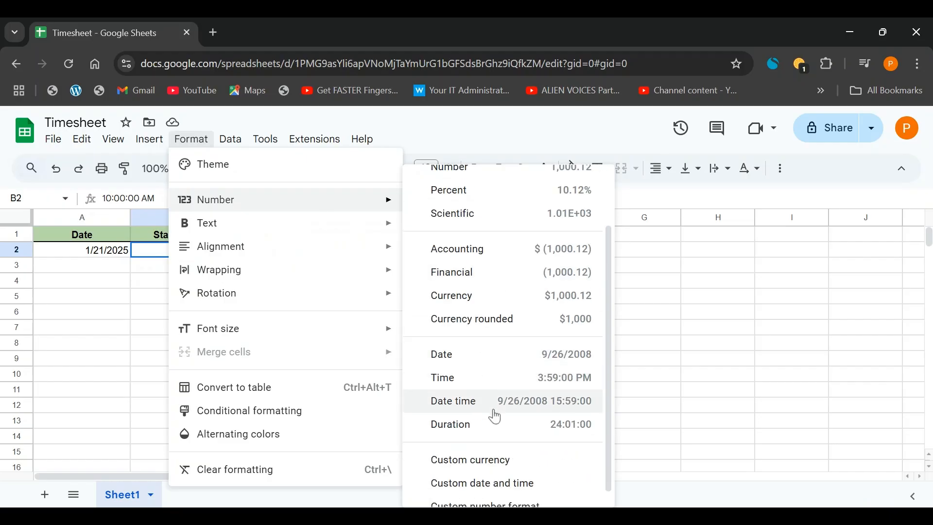
{"action": "left_click", "coordinate": [481, 380]}
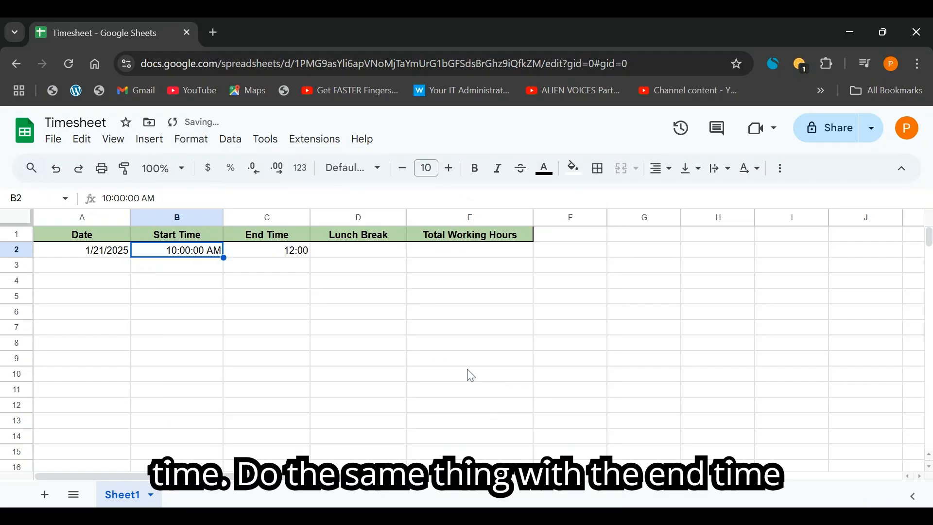
- Apply the Time number format to the end time in cell C2
{"action": "left_click", "coordinate": [281, 257]}
{"action": "left_click", "coordinate": [220, 142]}
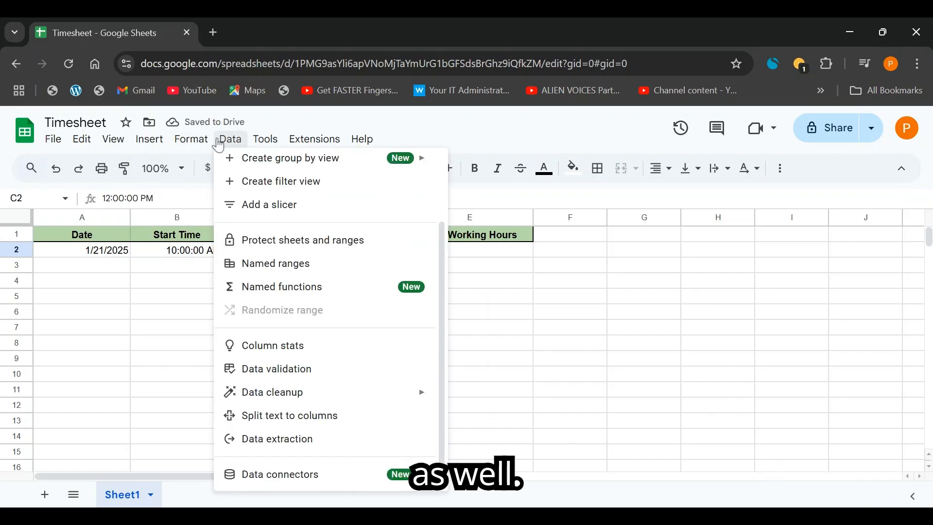
{"action": "mouse_move", "coordinate": [190, 141]}
{"action": "mouse_move", "coordinate": [214, 200]}
{"action": "left_click", "coordinate": [516, 381]}
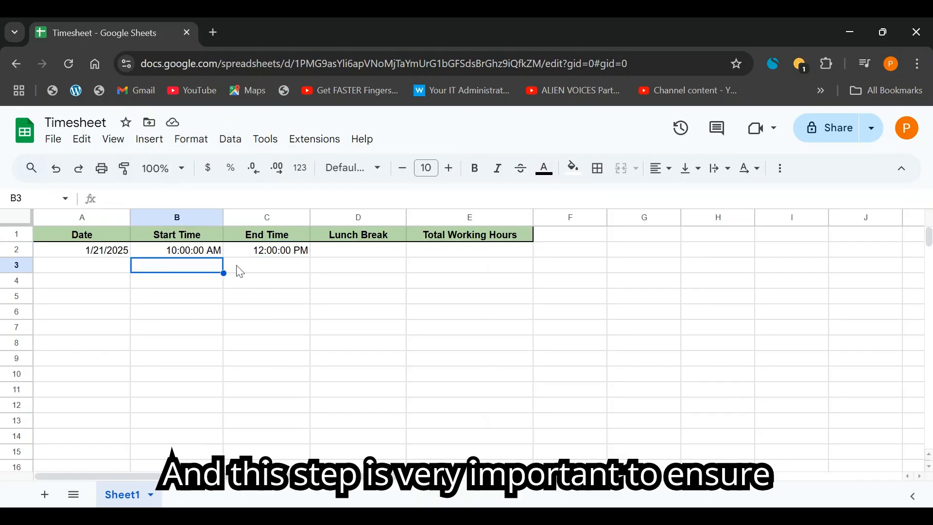
{"action": "left_click", "coordinate": [240, 270]}
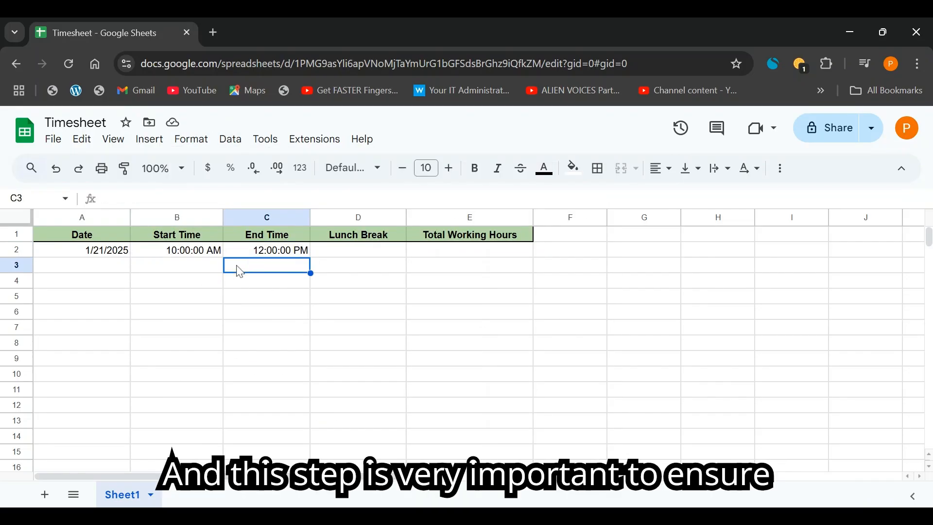
{"action": "left_click", "coordinate": [457, 247]}
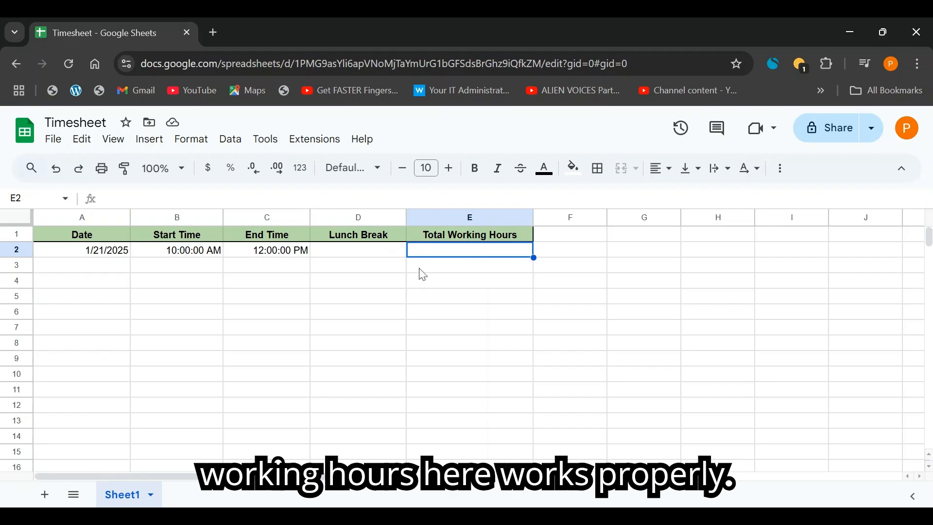
- Enter a lunch break of 0.5 hours in cell D2
{"action": "left_click", "coordinate": [350, 253]}
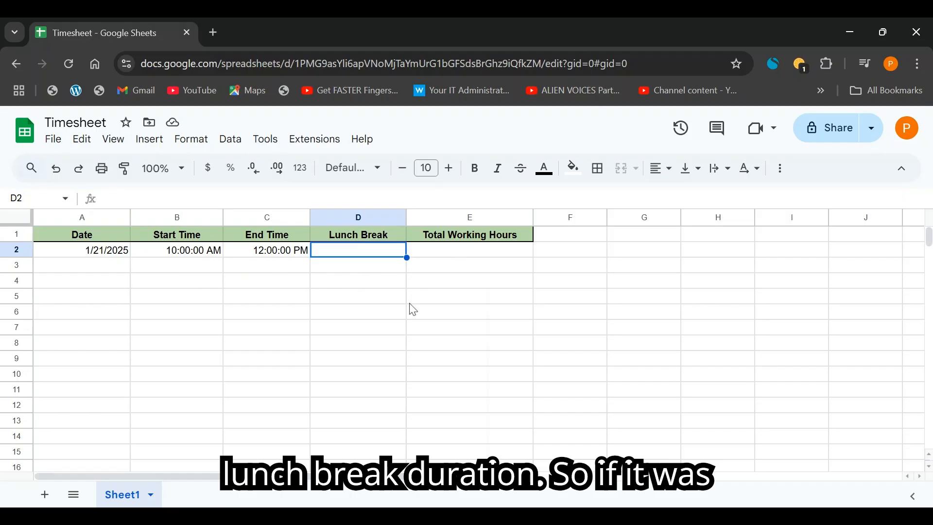
{"action": "type", "text": "3"}
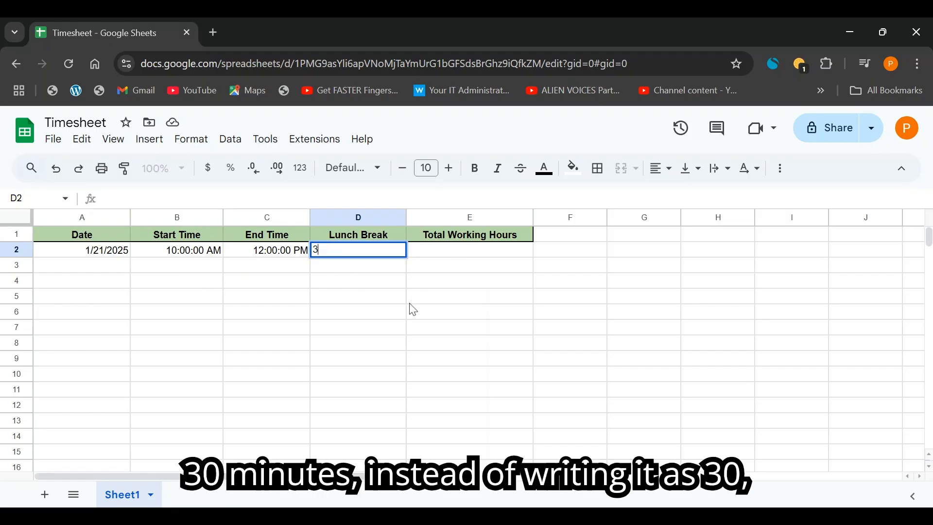
{"action": "key", "text": "BackSpace"}
{"action": "key", "text": "BackSpace"}
{"action": "type", "text": "0.5"}
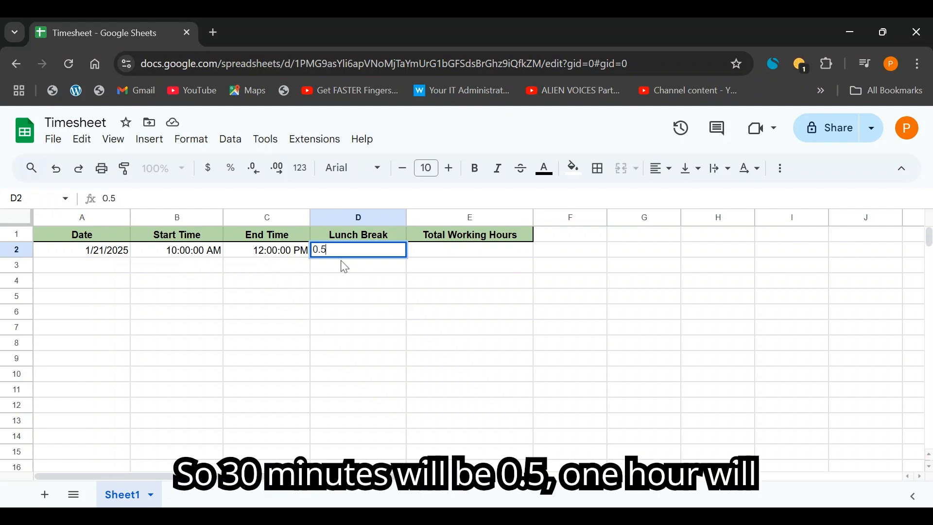
{"action": "key", "text": "Return"}
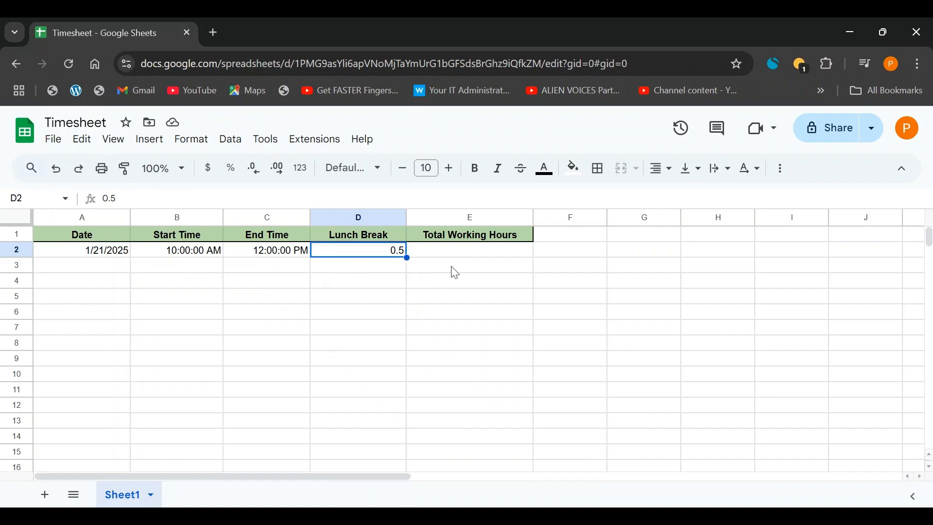
- Enter the formula =(C2-B2)*24-D2 in cell E2 to calculate the total working hours
{"action": "key", "text": "Right"}
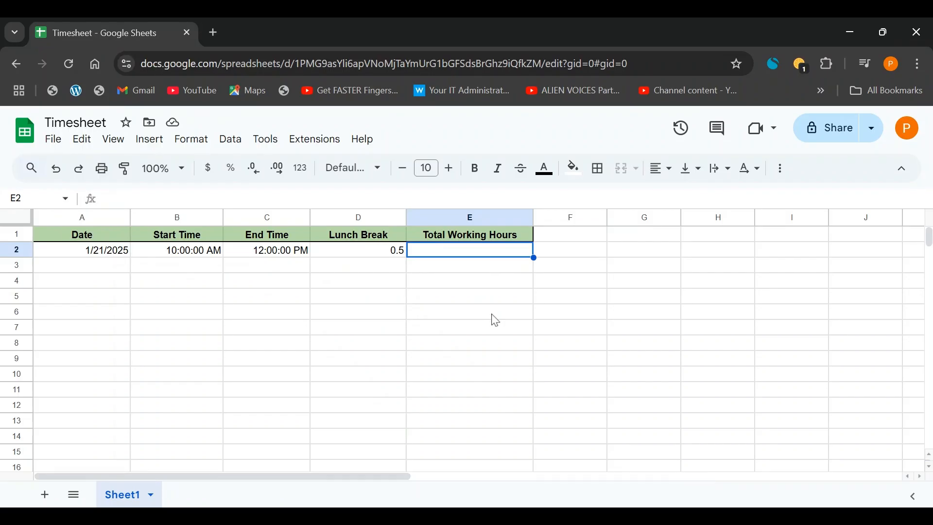
{"action": "type", "text": "=("}
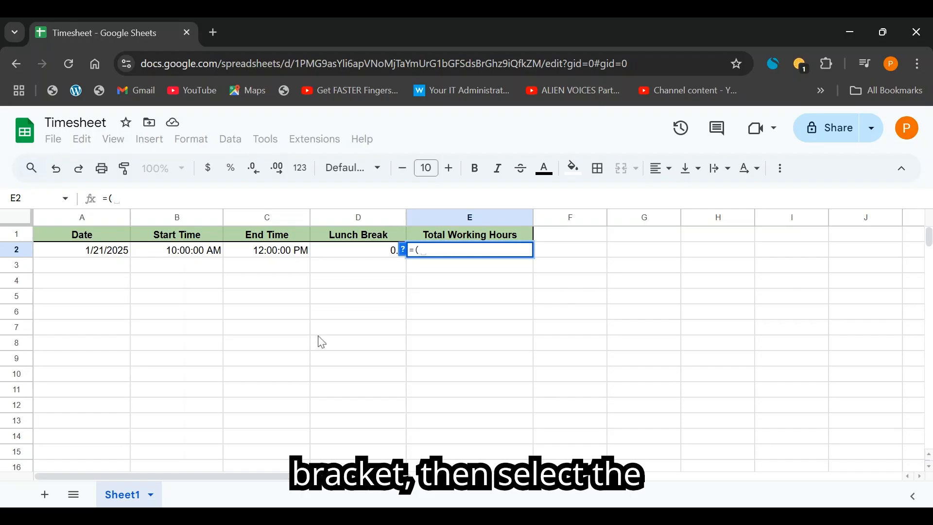
{"action": "left_click", "coordinate": [257, 256]}
{"action": "type", "text": "-"}
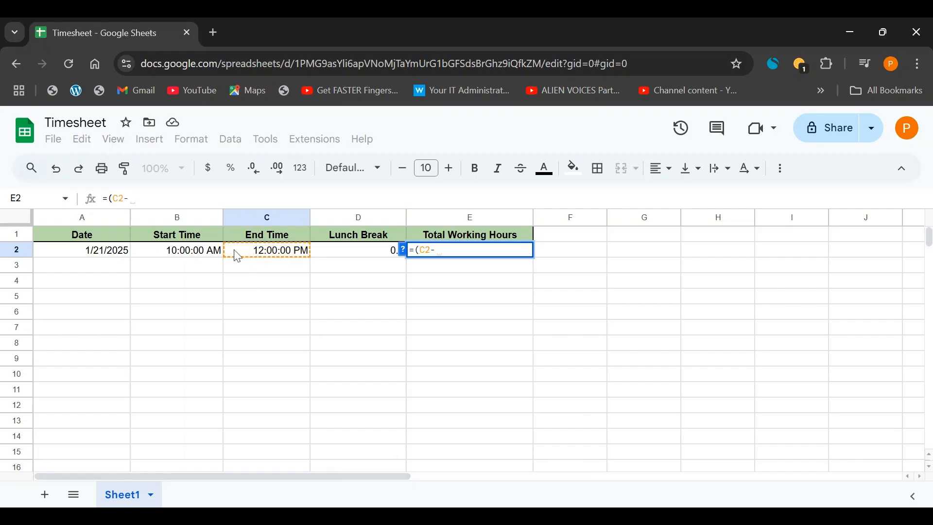
{"action": "left_click", "coordinate": [170, 253]}
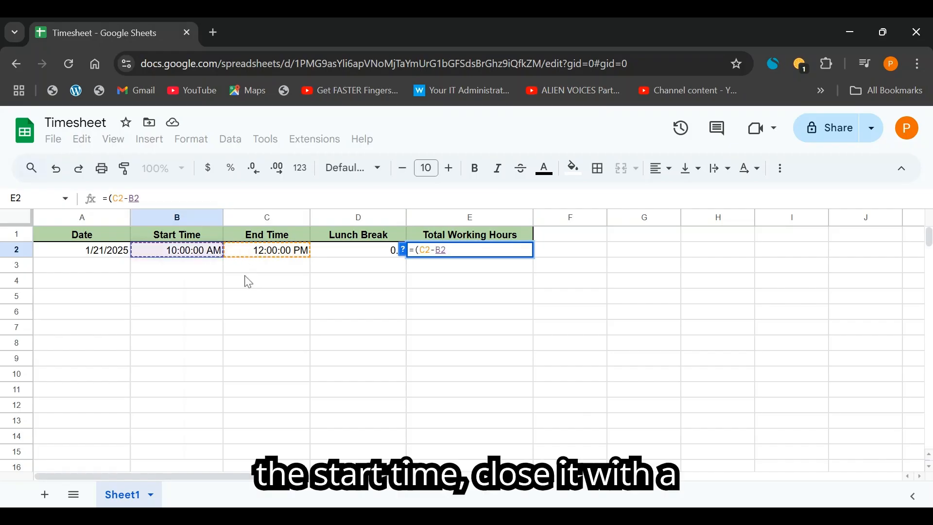
{"action": "type", "text": ")"}
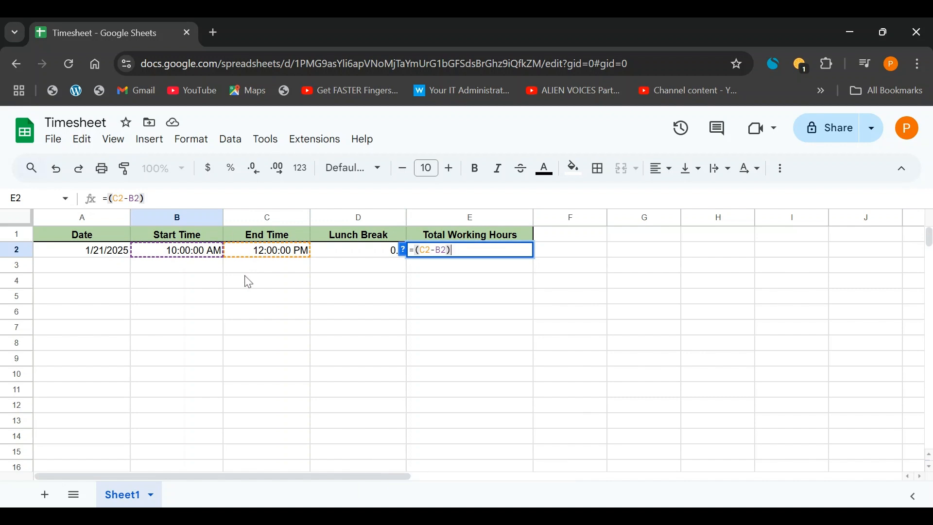
{"action": "type", "text": "*24"}
{"action": "type", "text": "-"}
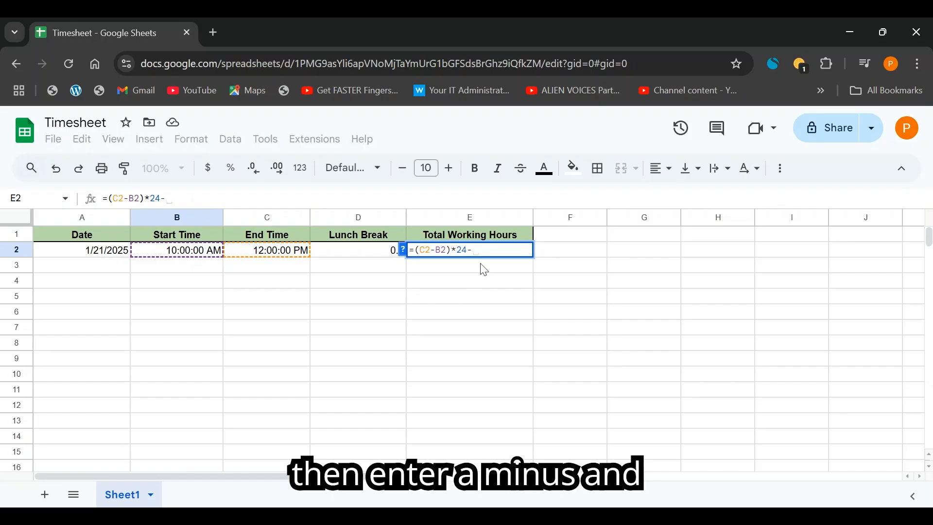
{"action": "left_click", "coordinate": [362, 258]}
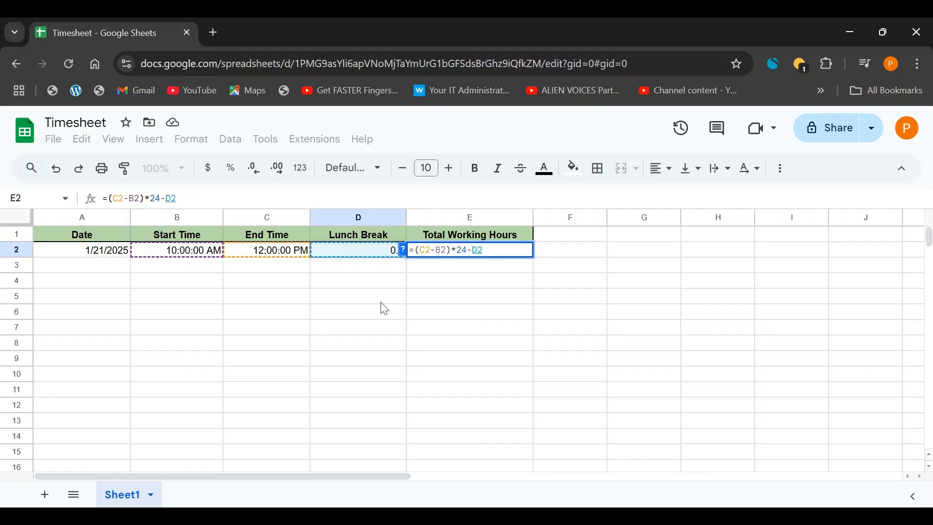
{"action": "key", "text": "Return"}
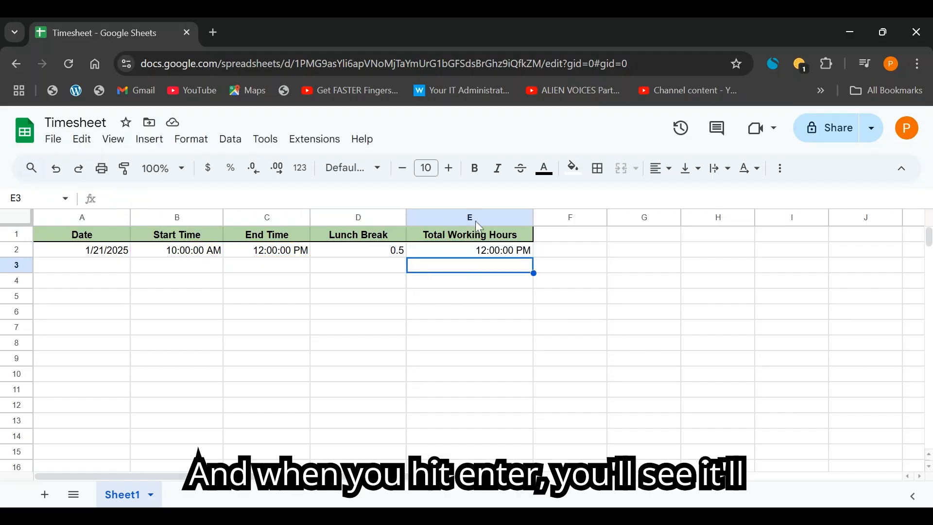
- Apply the Number format to the total working hours in cell E2
{"action": "left_click", "coordinate": [463, 249]}
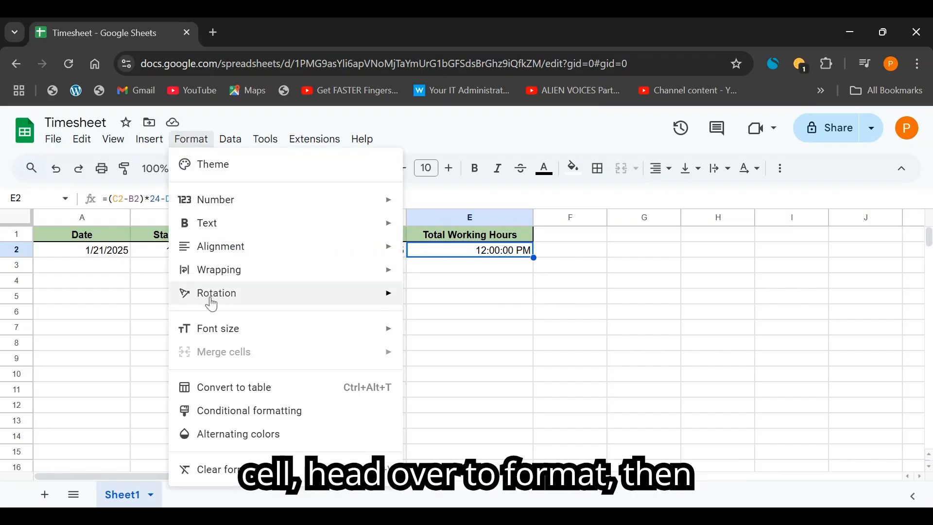
{"action": "mouse_move", "coordinate": [249, 203]}
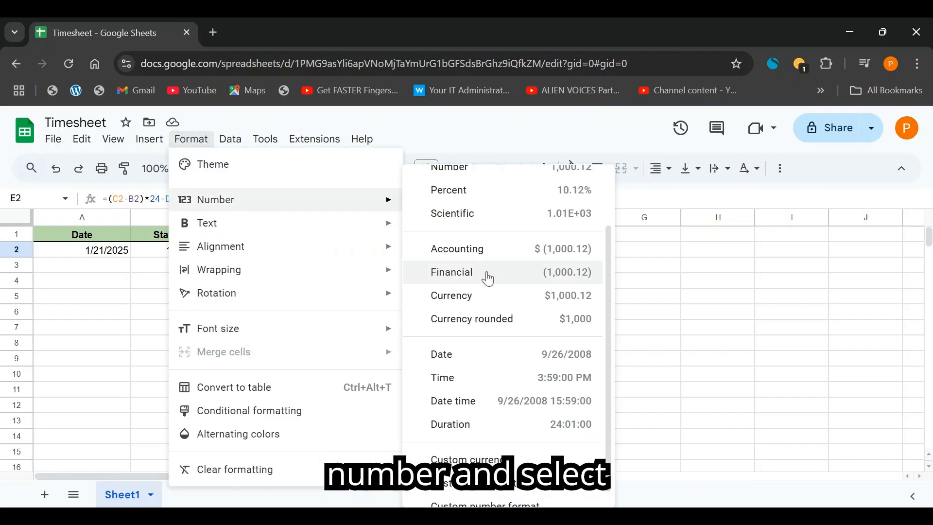
{"action": "scroll", "coordinate": [486, 272], "scroll_direction": "up", "scroll_amount": 2}
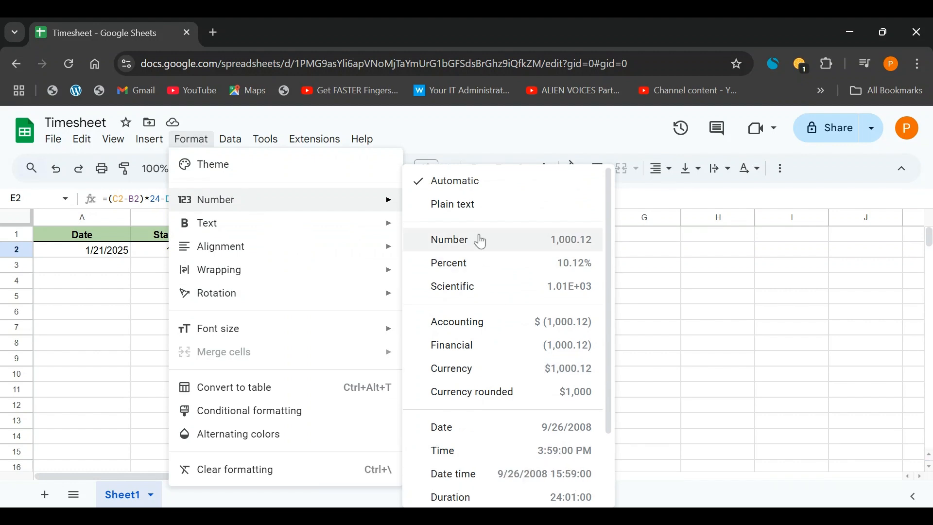
{"action": "left_click", "coordinate": [491, 240]}
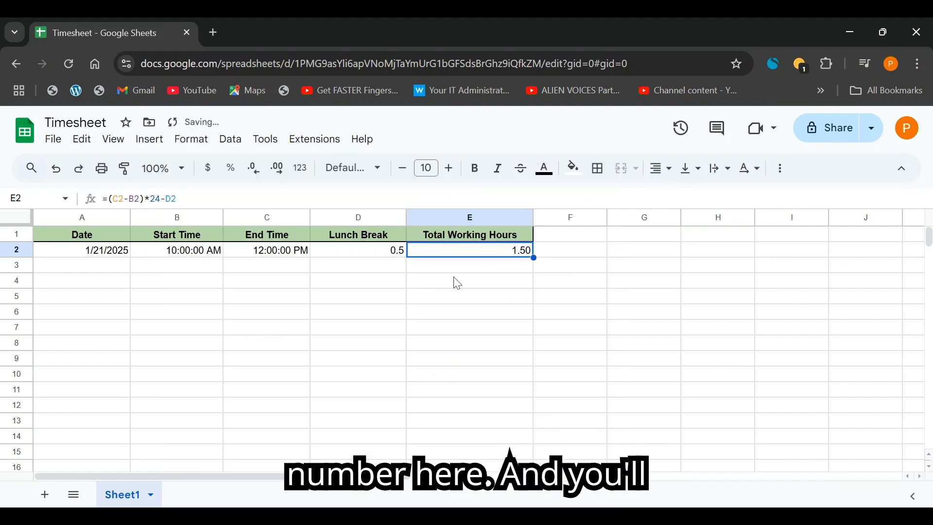
{"action": "left_click", "coordinate": [494, 267]}
{"action": "left_click", "coordinate": [458, 240]}
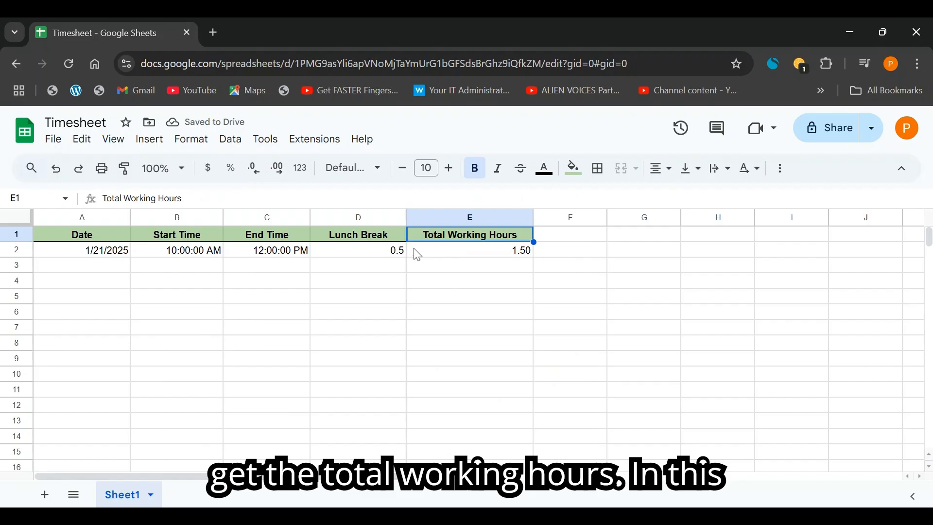
{"action": "left_click", "coordinate": [468, 254]}
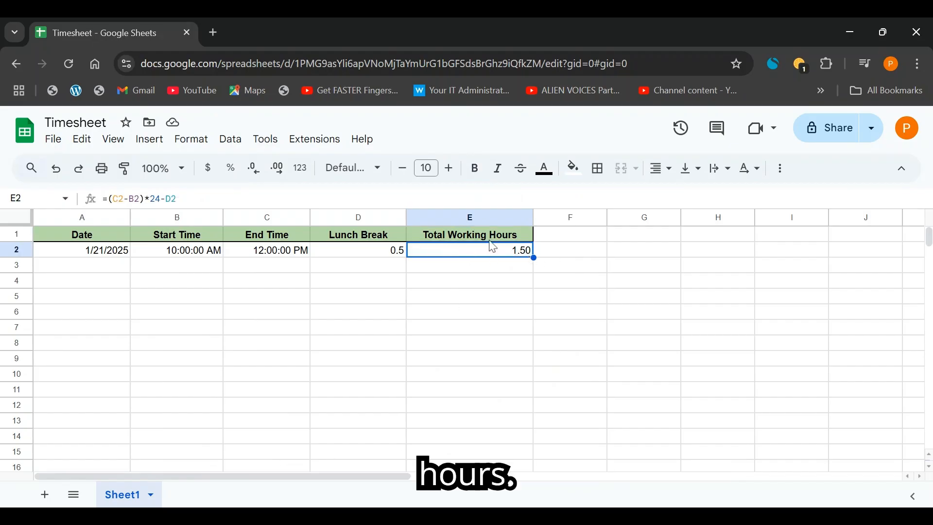
{"action": "left_click", "coordinate": [351, 269]}
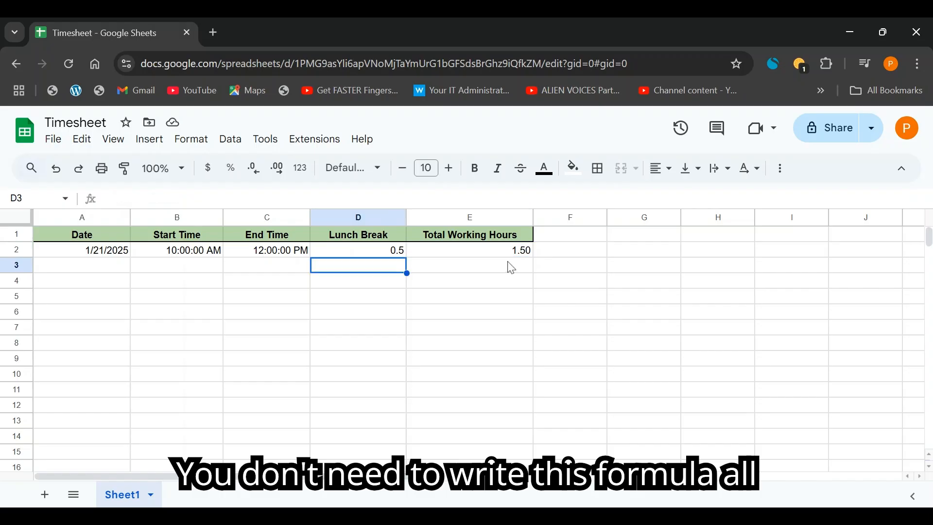
{"action": "left_click", "coordinate": [450, 265]}
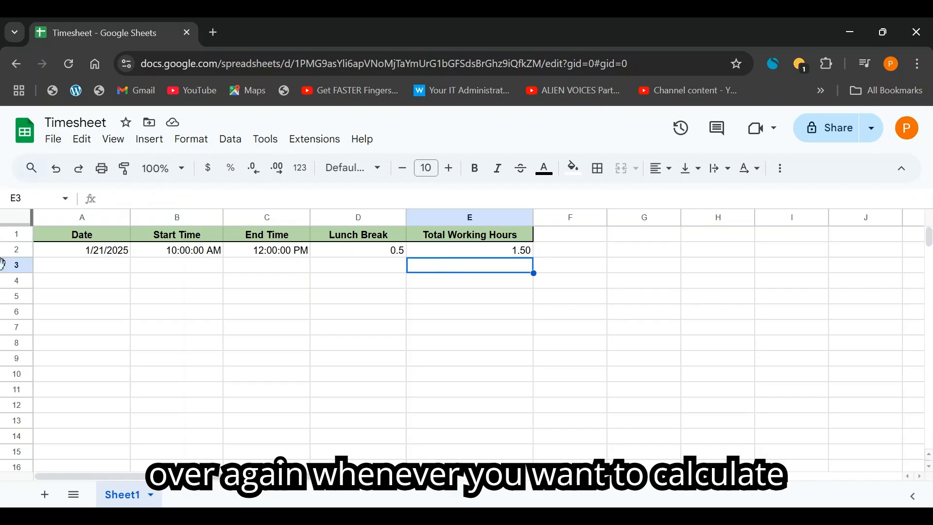
{"action": "left_click", "coordinate": [85, 272]}
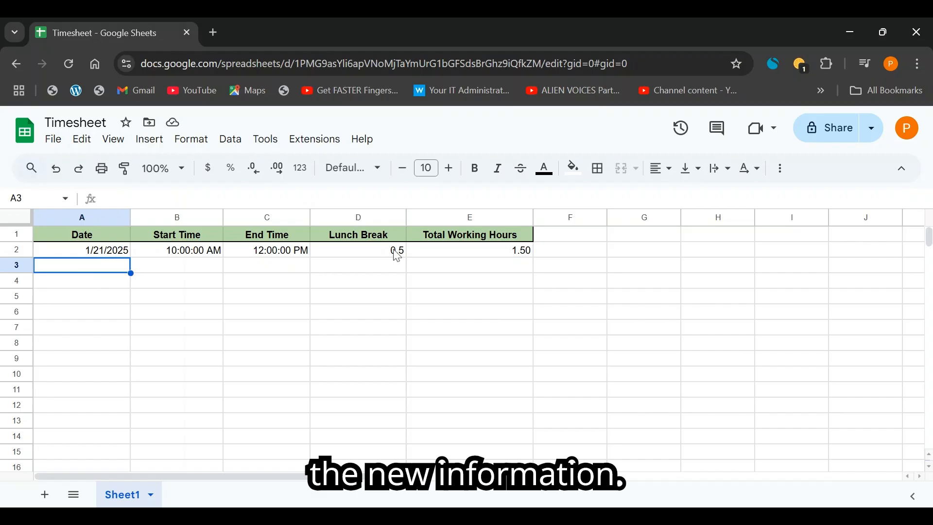
{"action": "left_click", "coordinate": [486, 269]}
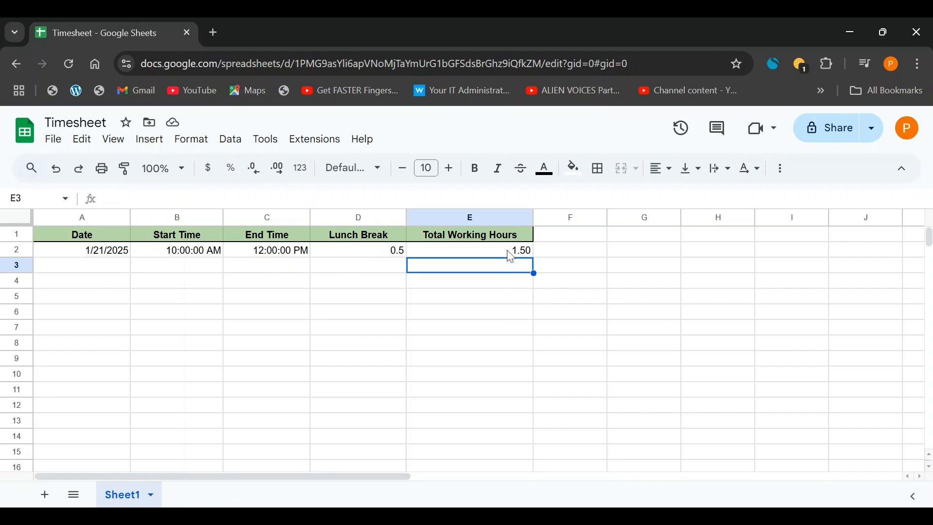
- Fill the total working hours formula from E2 down to E13 and reject the suggested formula with absolute references
{"action": "left_click", "coordinate": [510, 254]}
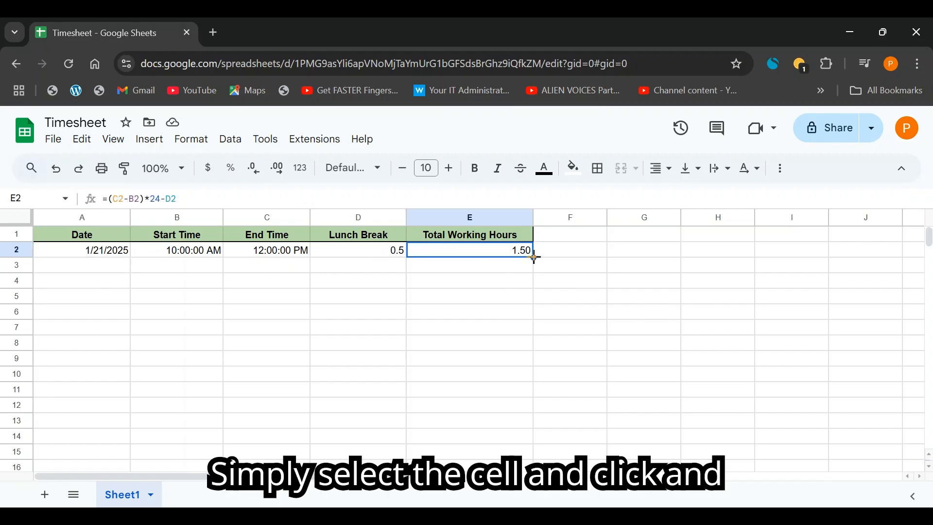
{"action": "left_click_drag", "start_coordinate": [534, 258], "coordinate": [517, 407]}
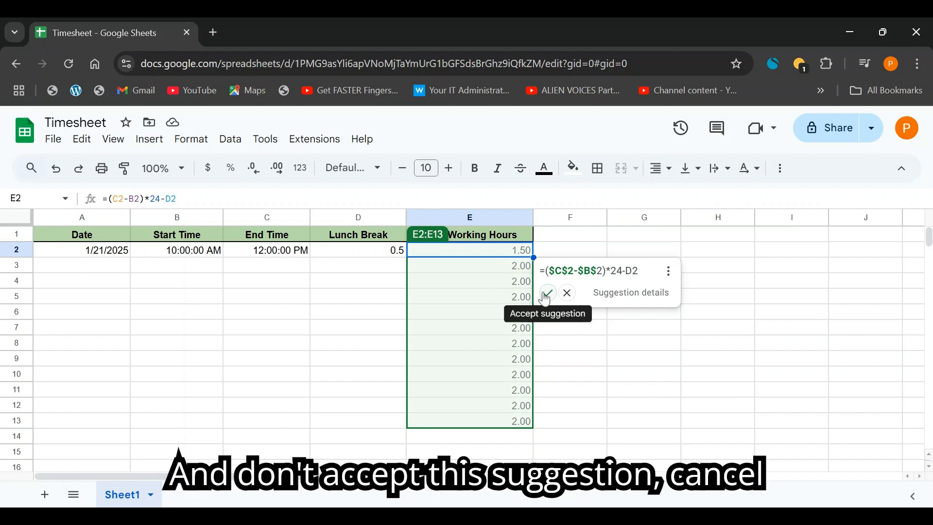
{"action": "left_click", "coordinate": [567, 293]}
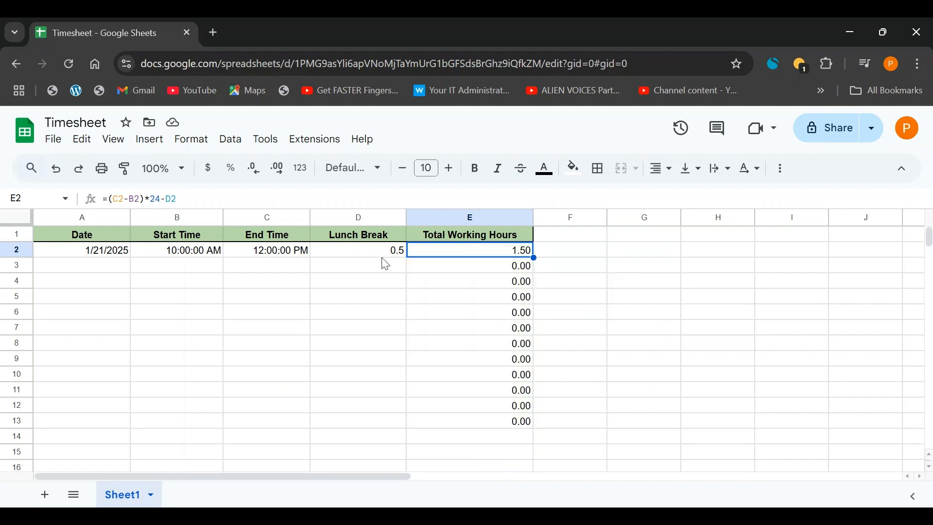
{"action": "left_click", "coordinate": [219, 268]}
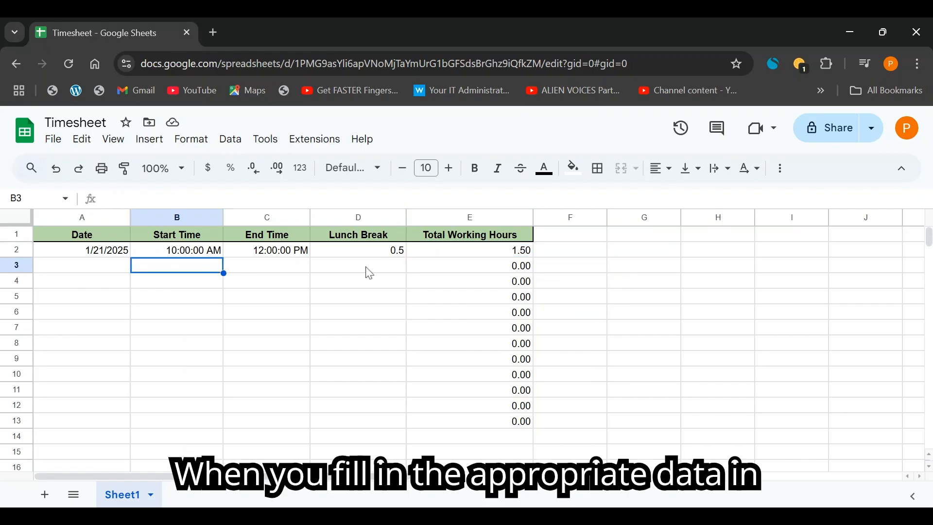
{"action": "left_click", "coordinate": [484, 270]}
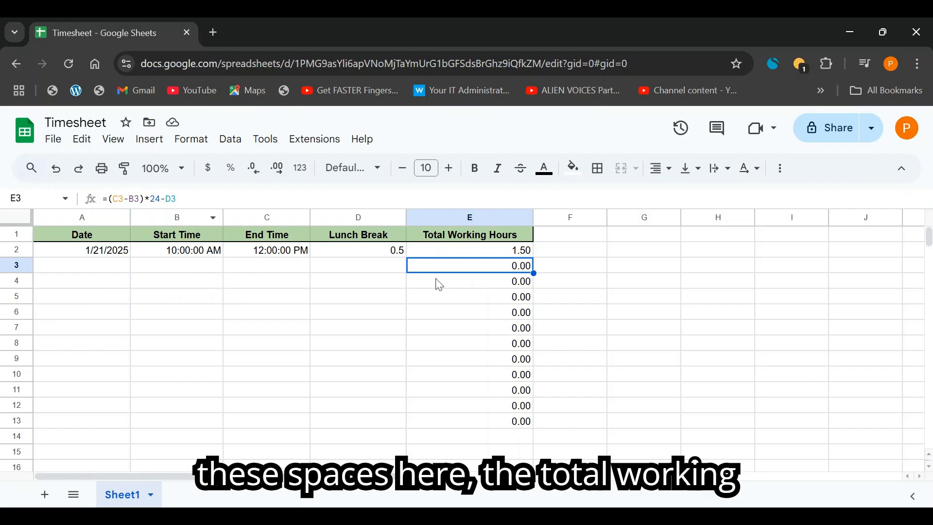
- Fill row 3 with a 10:00:00 AM start time, an 11:00:00 AM end time and a 0.5 lunch break, then check the total working hours
{"action": "left_click", "coordinate": [183, 269]}
{"action": "type", "text": "10:00"}
{"action": "left_click", "coordinate": [191, 139]}
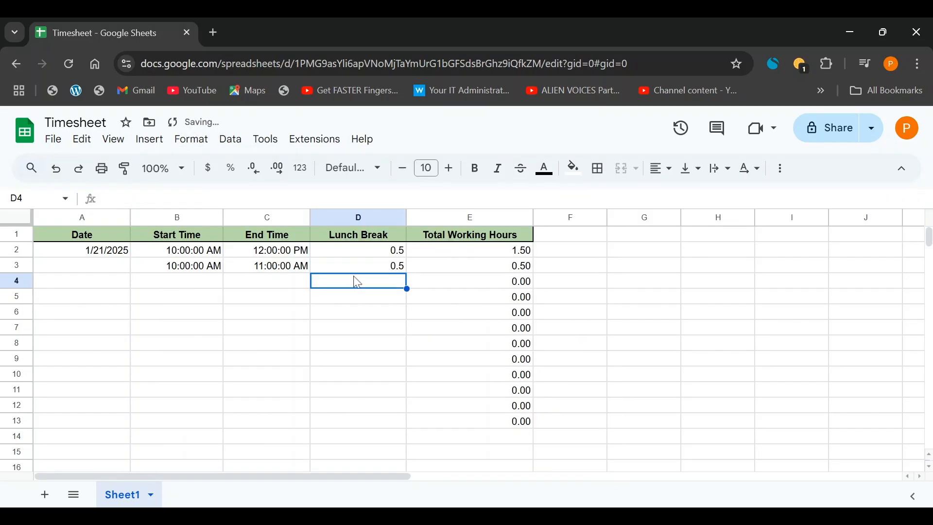
{"action": "left_click", "coordinate": [459, 269]}
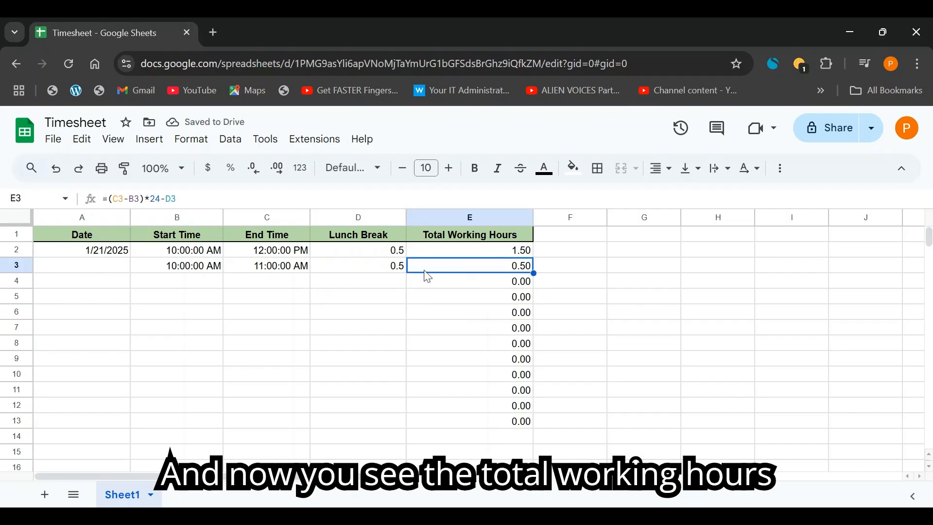
{"action": "left_click", "coordinate": [188, 283]}
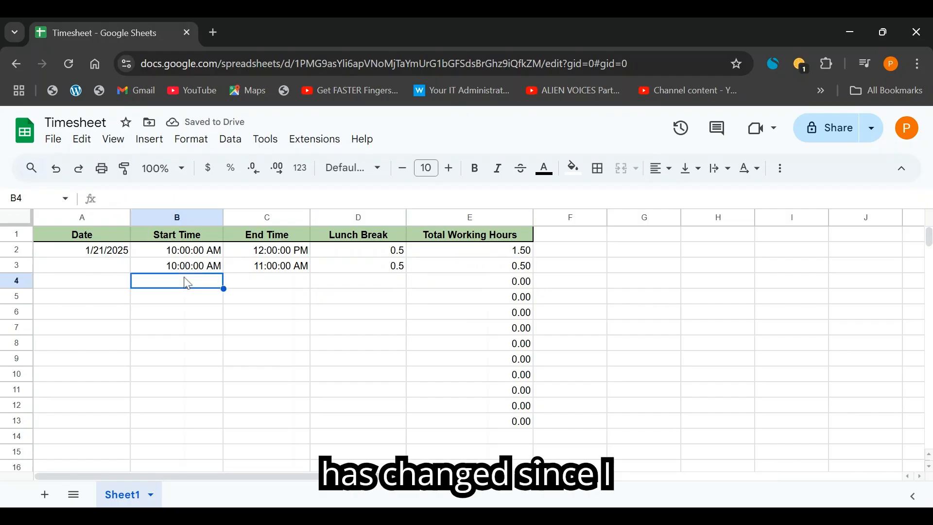
{"action": "left_click", "coordinate": [392, 271]}
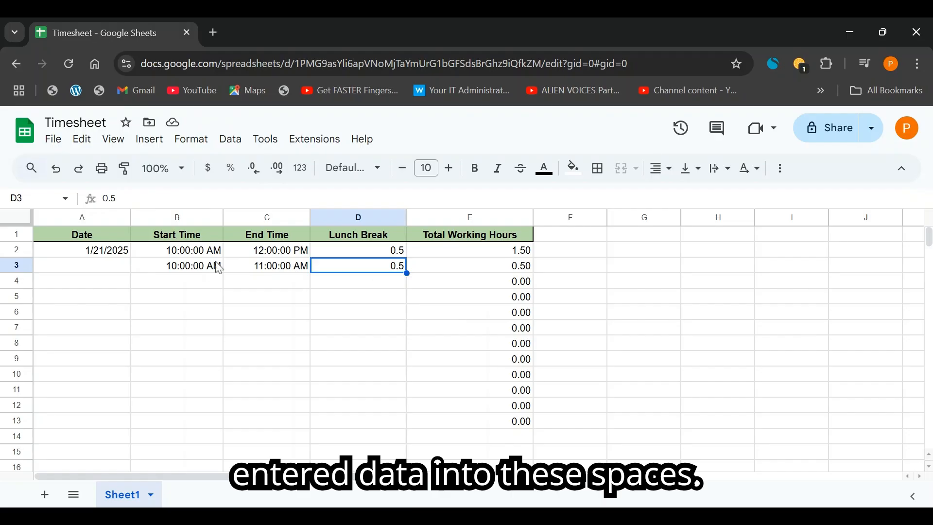
{"action": "key", "text": "Right"}
- Apply the Time number format to the start time in cell B3 and return to the total working hours in E3
{"action": "left_click", "coordinate": [167, 270]}
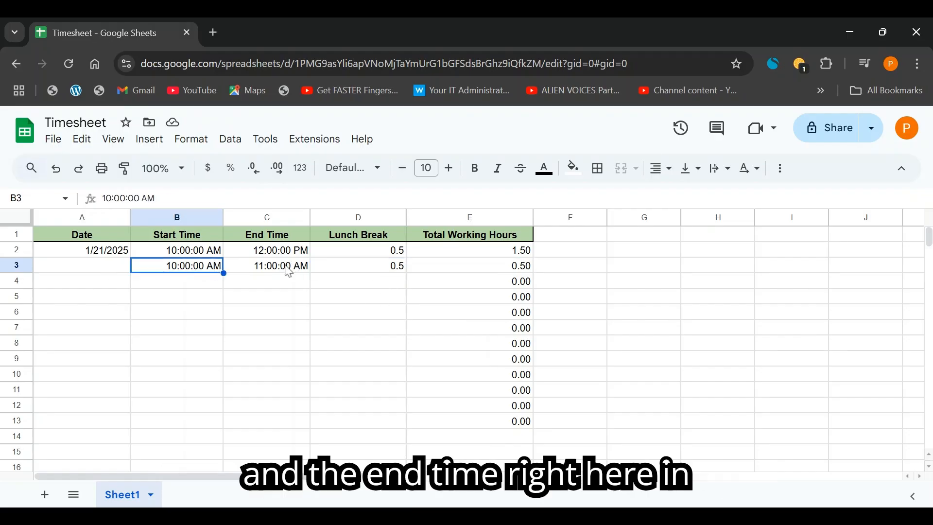
{"action": "left_click", "coordinate": [191, 139]}
{"action": "mouse_move", "coordinate": [254, 203]}
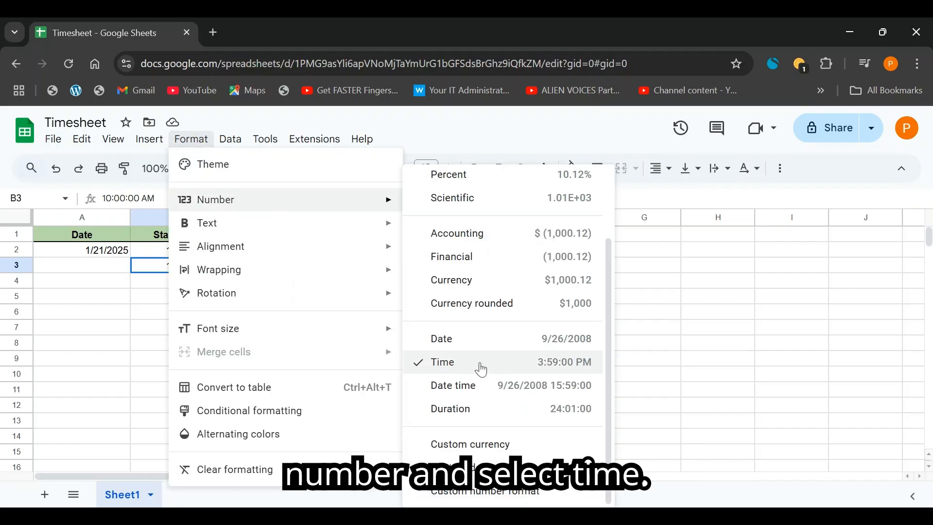
{"action": "left_click", "coordinate": [485, 372]}
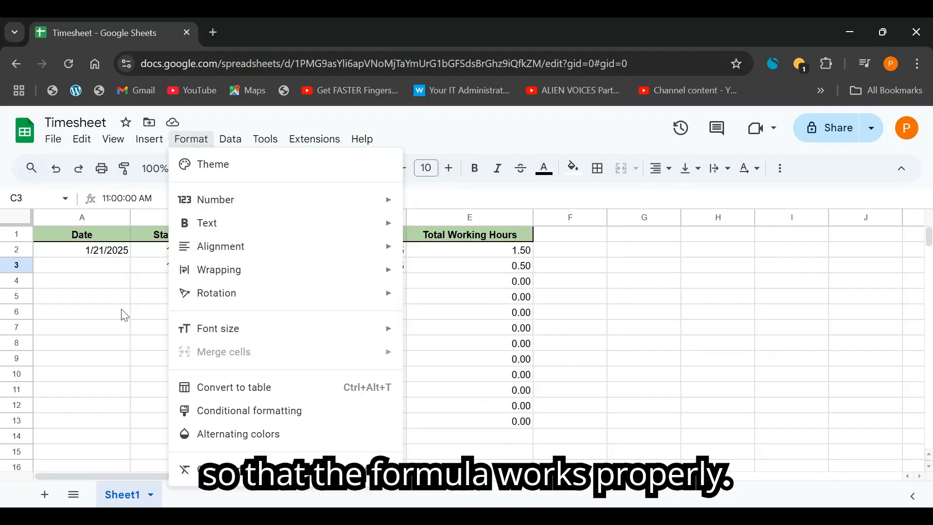
{"action": "left_click", "coordinate": [123, 312]}
{"action": "left_click", "coordinate": [474, 272]}
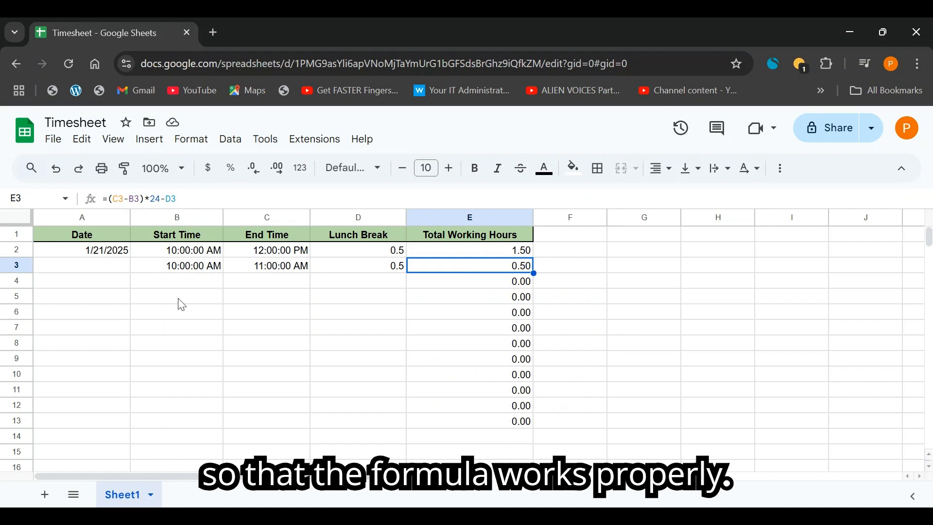